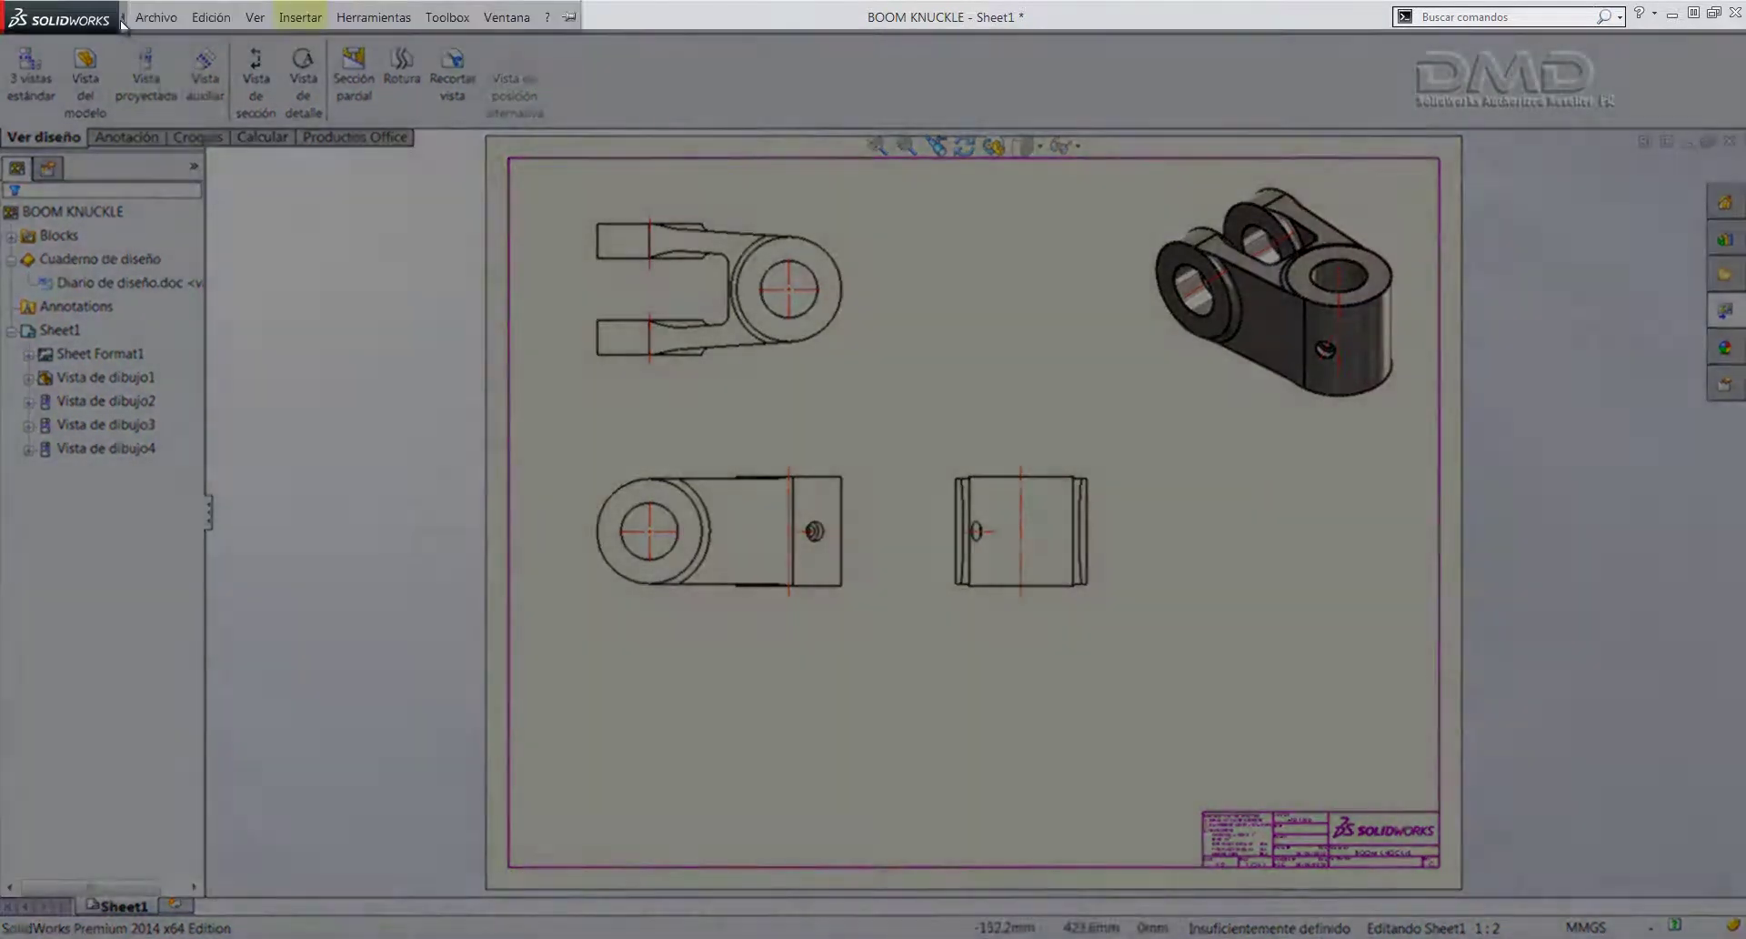
Step: Open the Insertar menu for the BOOM KNUCKLE drawing sheet
left_click(211, 17)
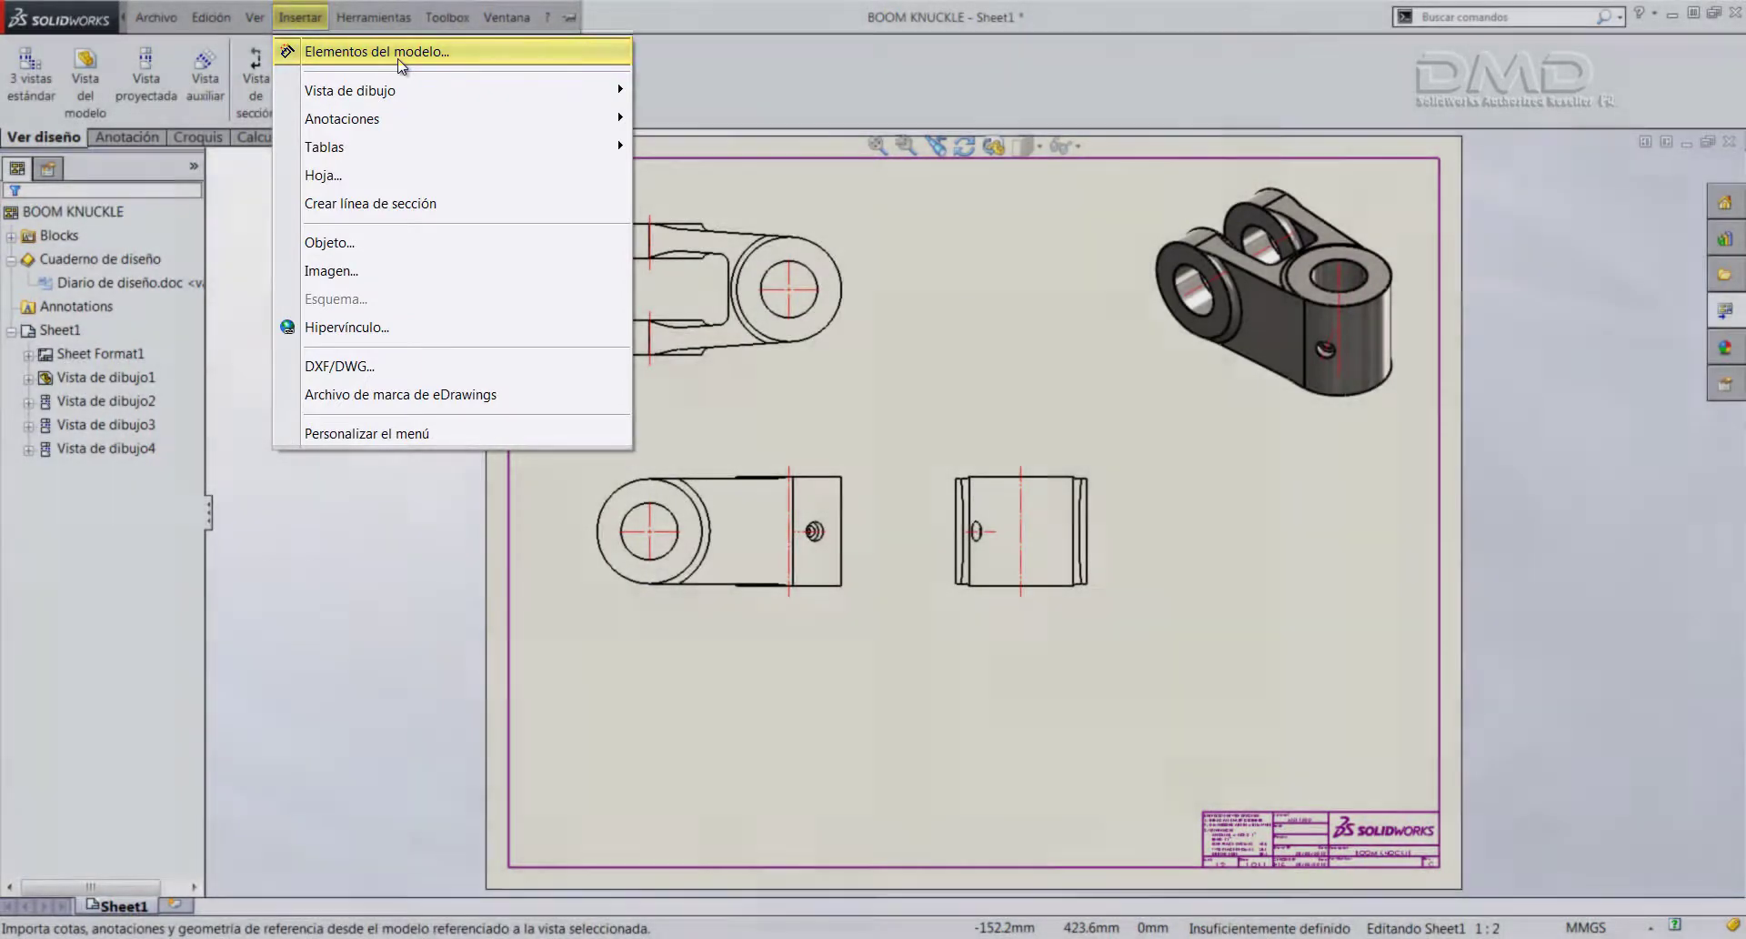
Step: Import model items from Todo el modelo into all views, adding the Ø120 and Ø65 dimensions
left_click(401, 63)
left_click(116, 563)
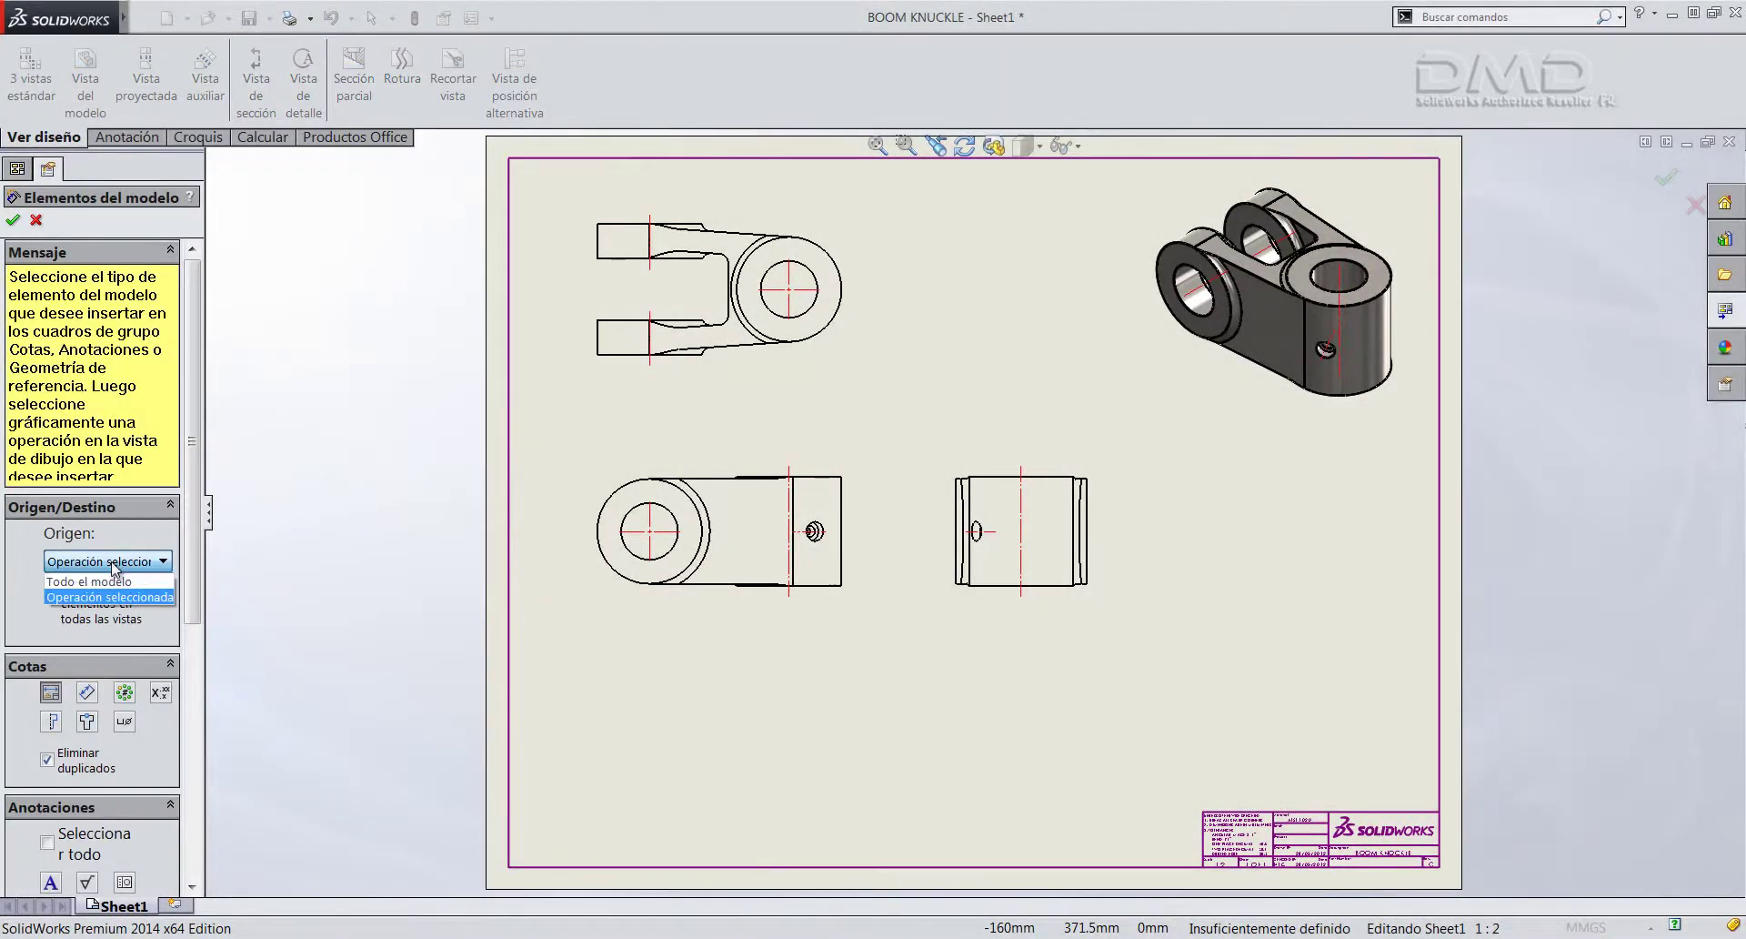
left_click(117, 583)
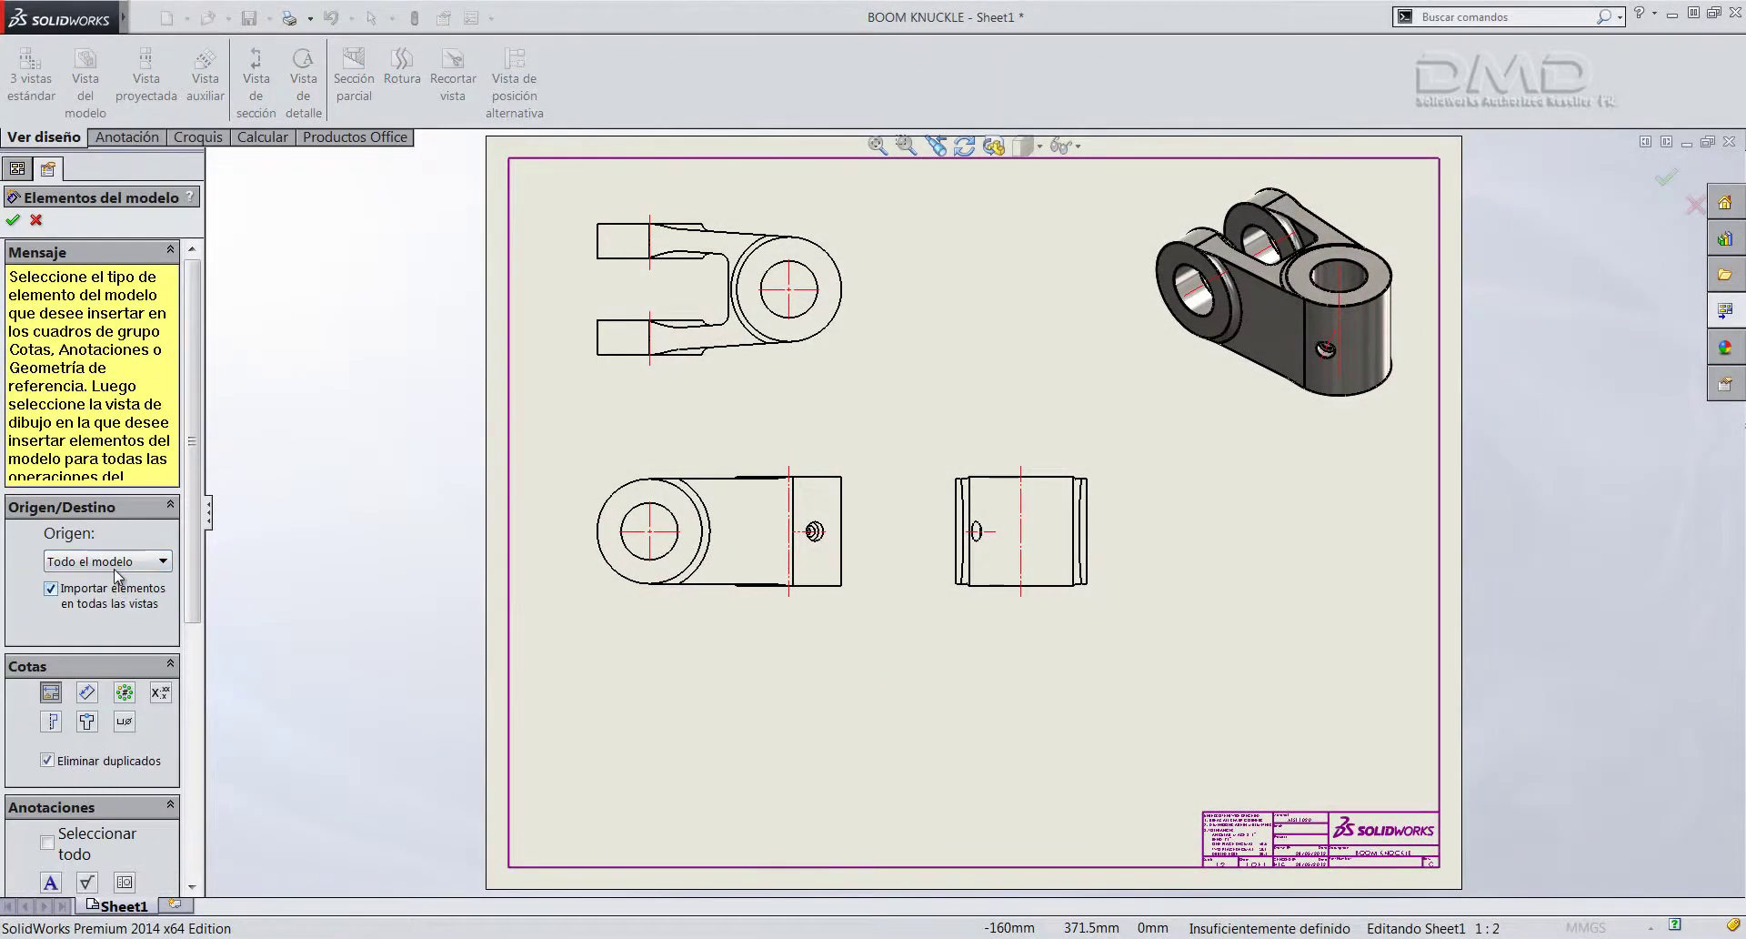
left_click_drag(199, 564, 185, 702)
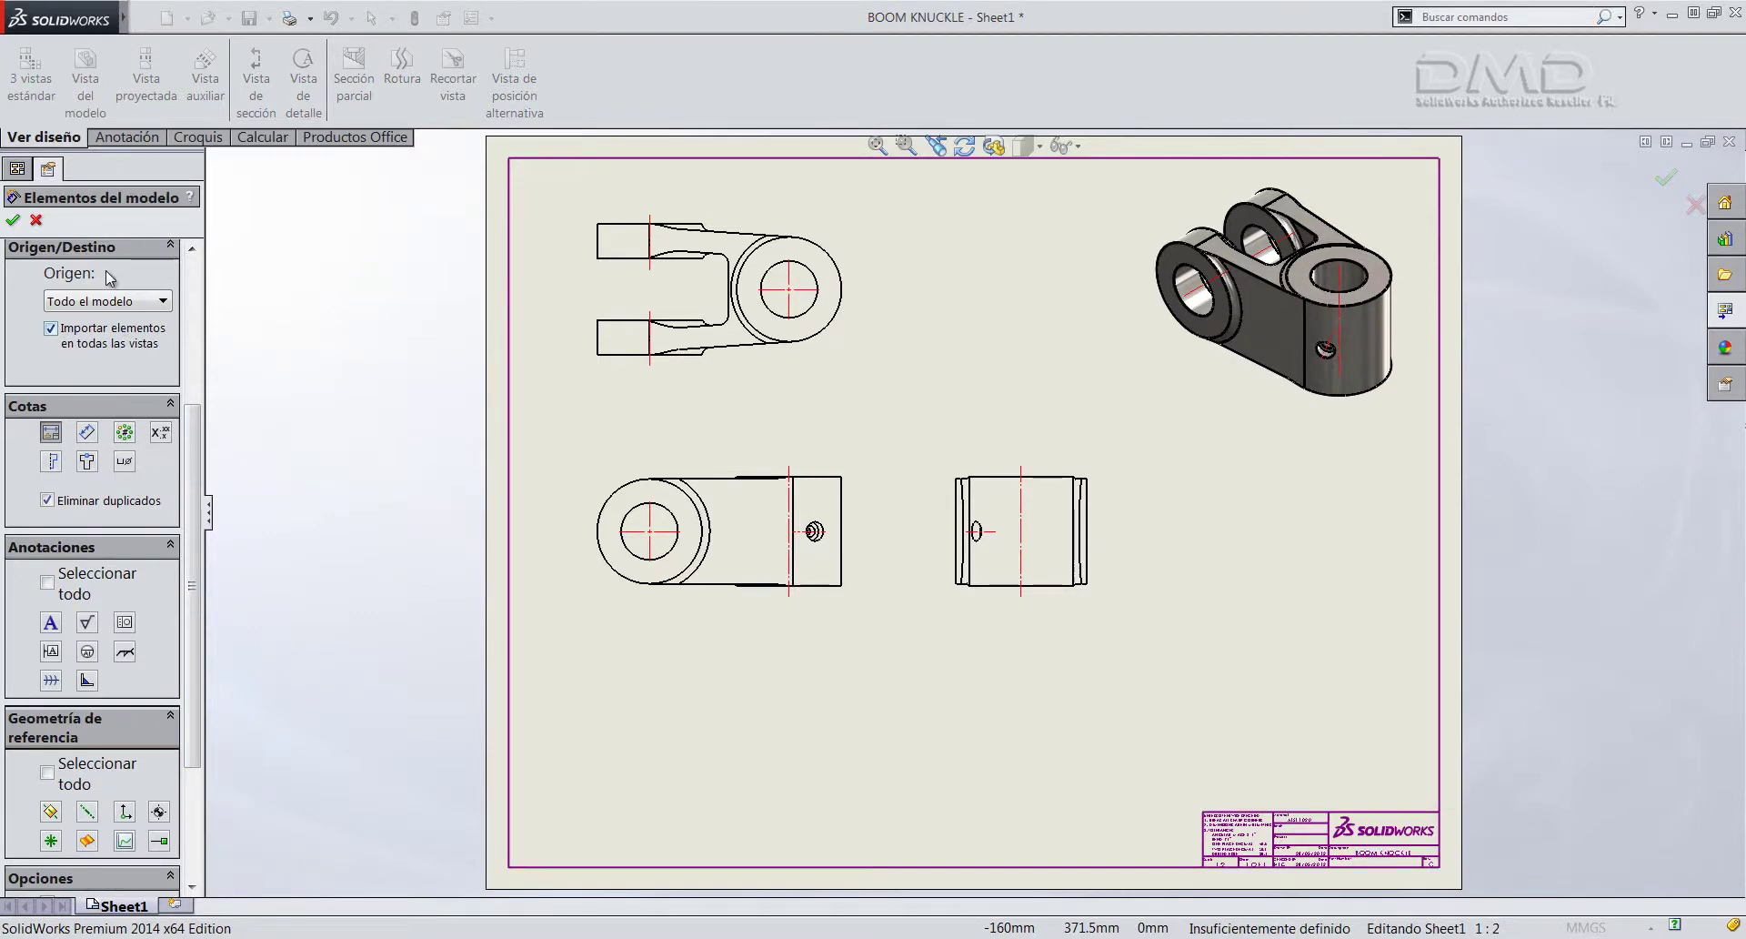
left_click(13, 220)
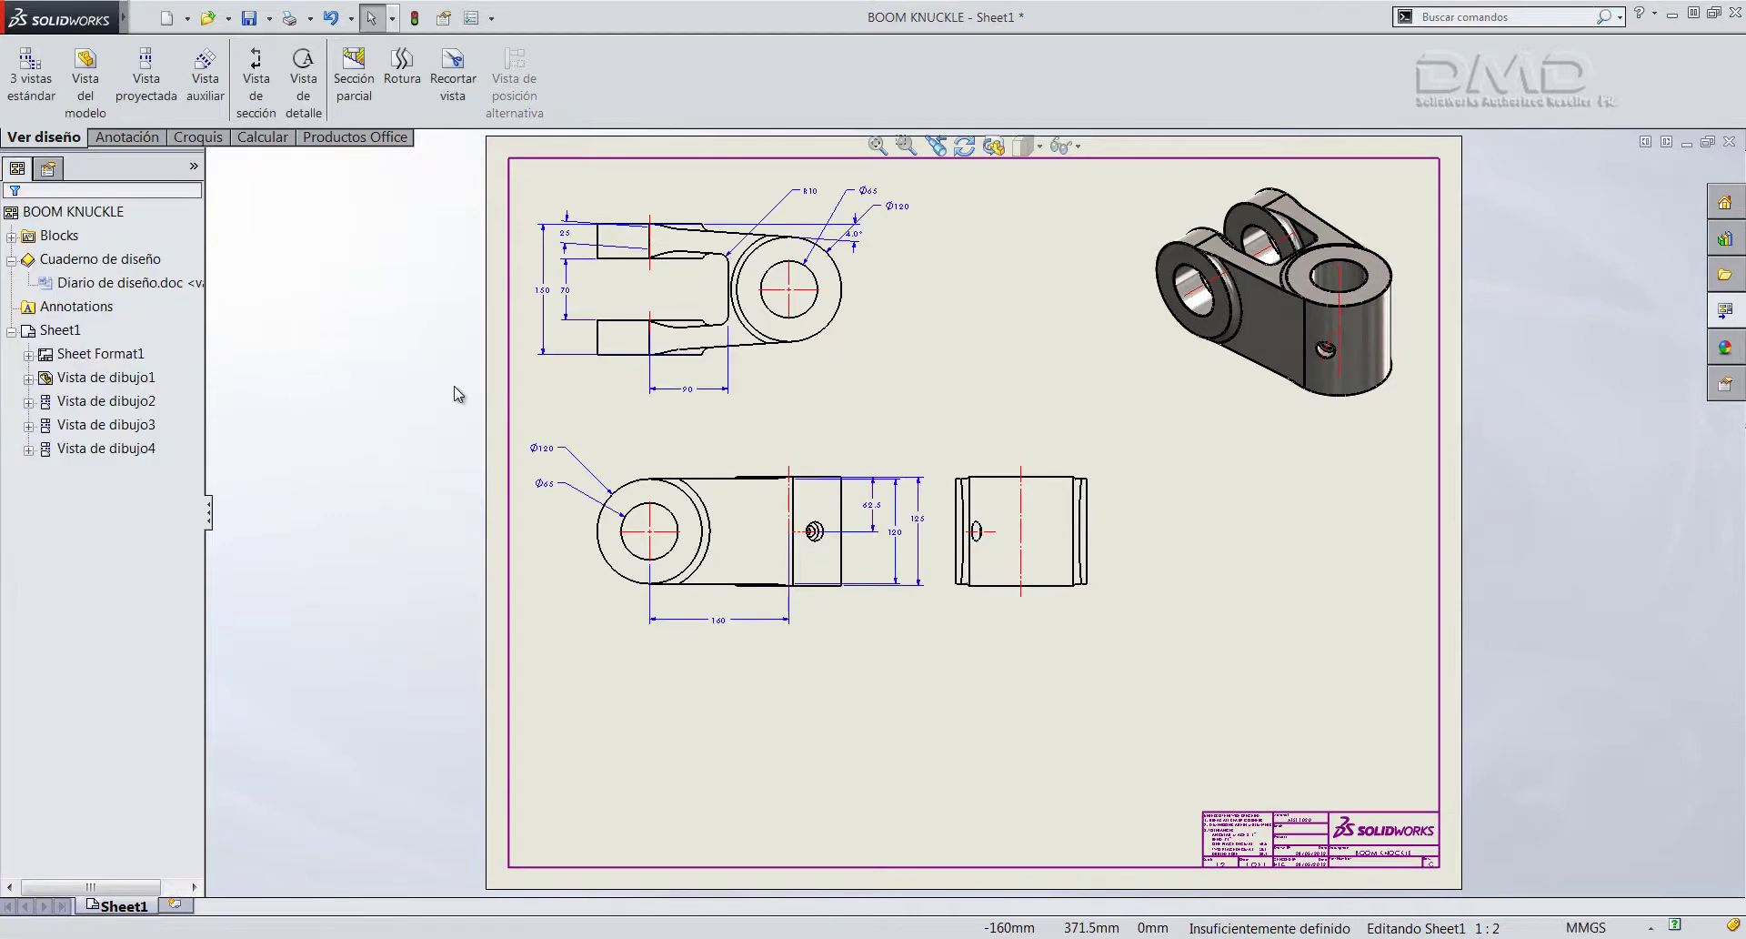
Step: Zoom into the top-left view and drag Ø65 and Ø120 down beside the large circle
scroll(691, 337, "down", 1)
scroll(719, 309, "down", 1)
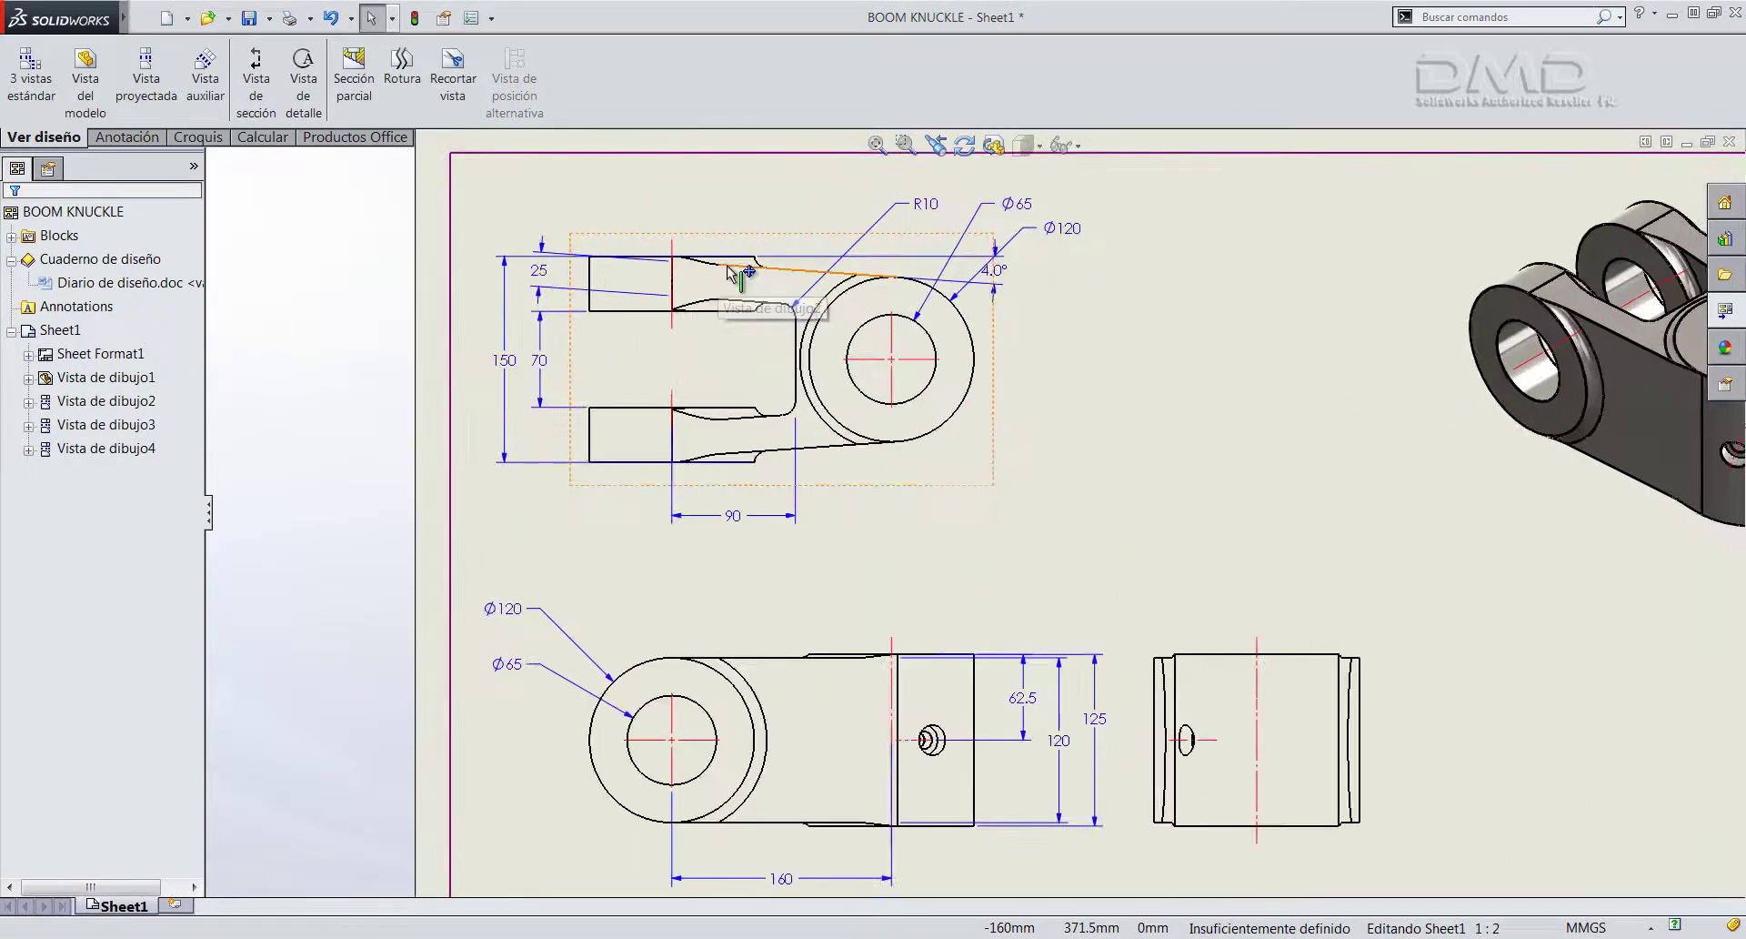
scroll(741, 296, "down", 1)
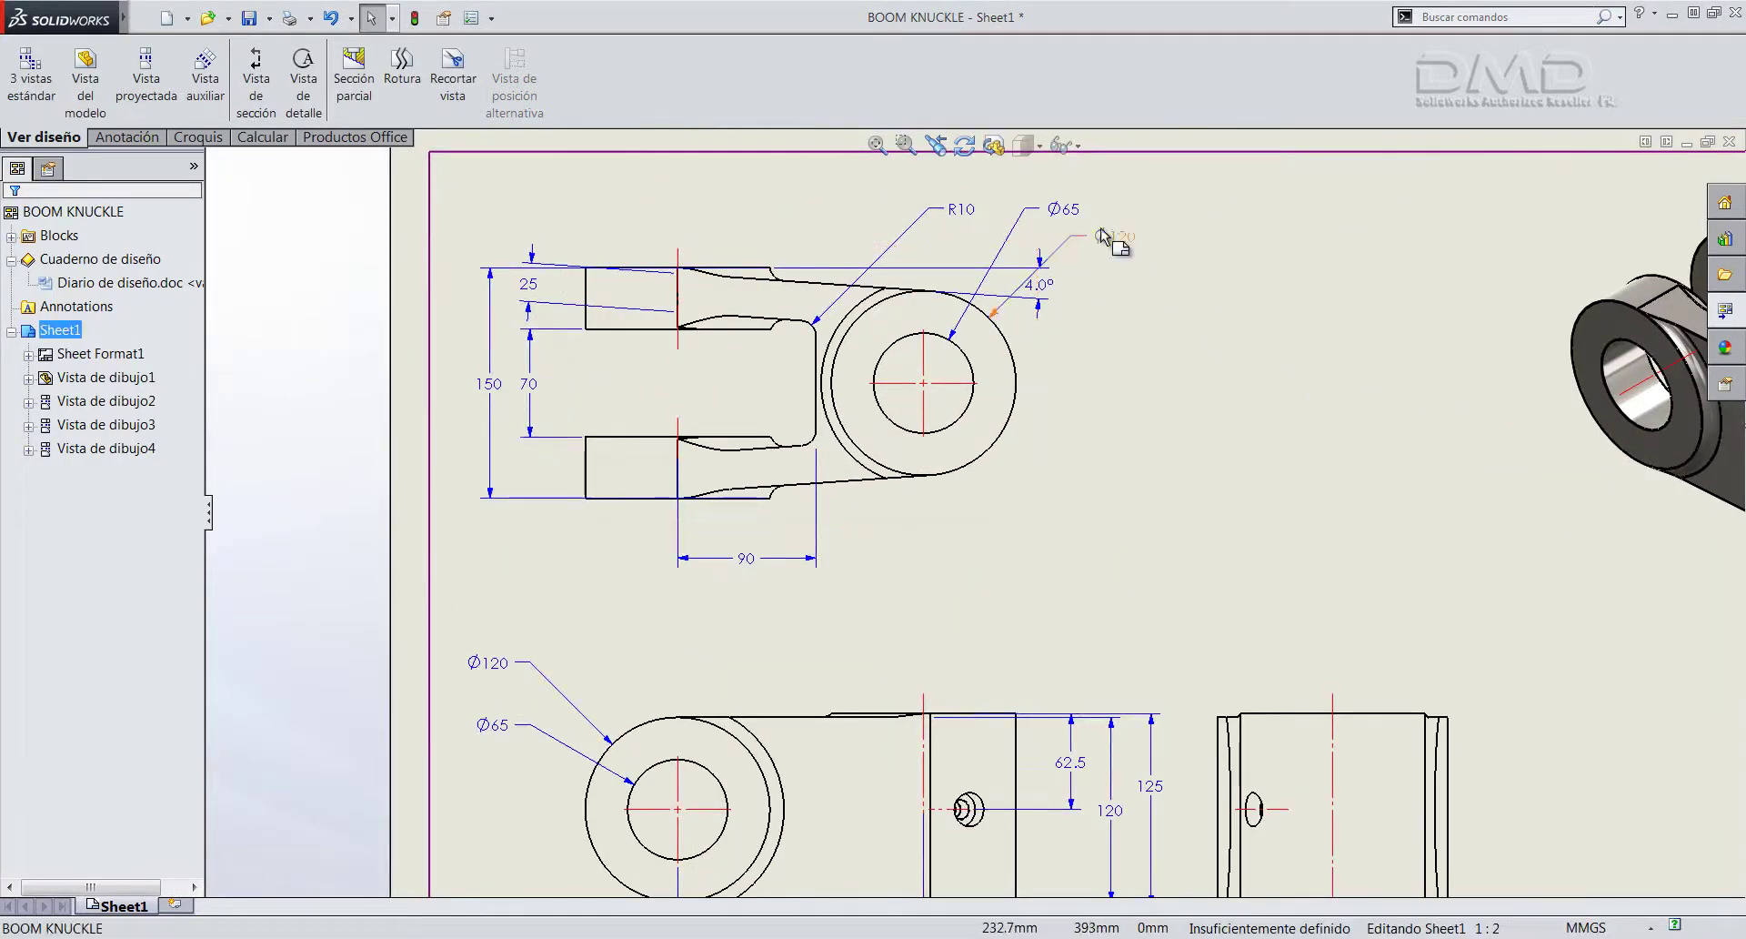
left_click_drag(1074, 216, 1117, 429)
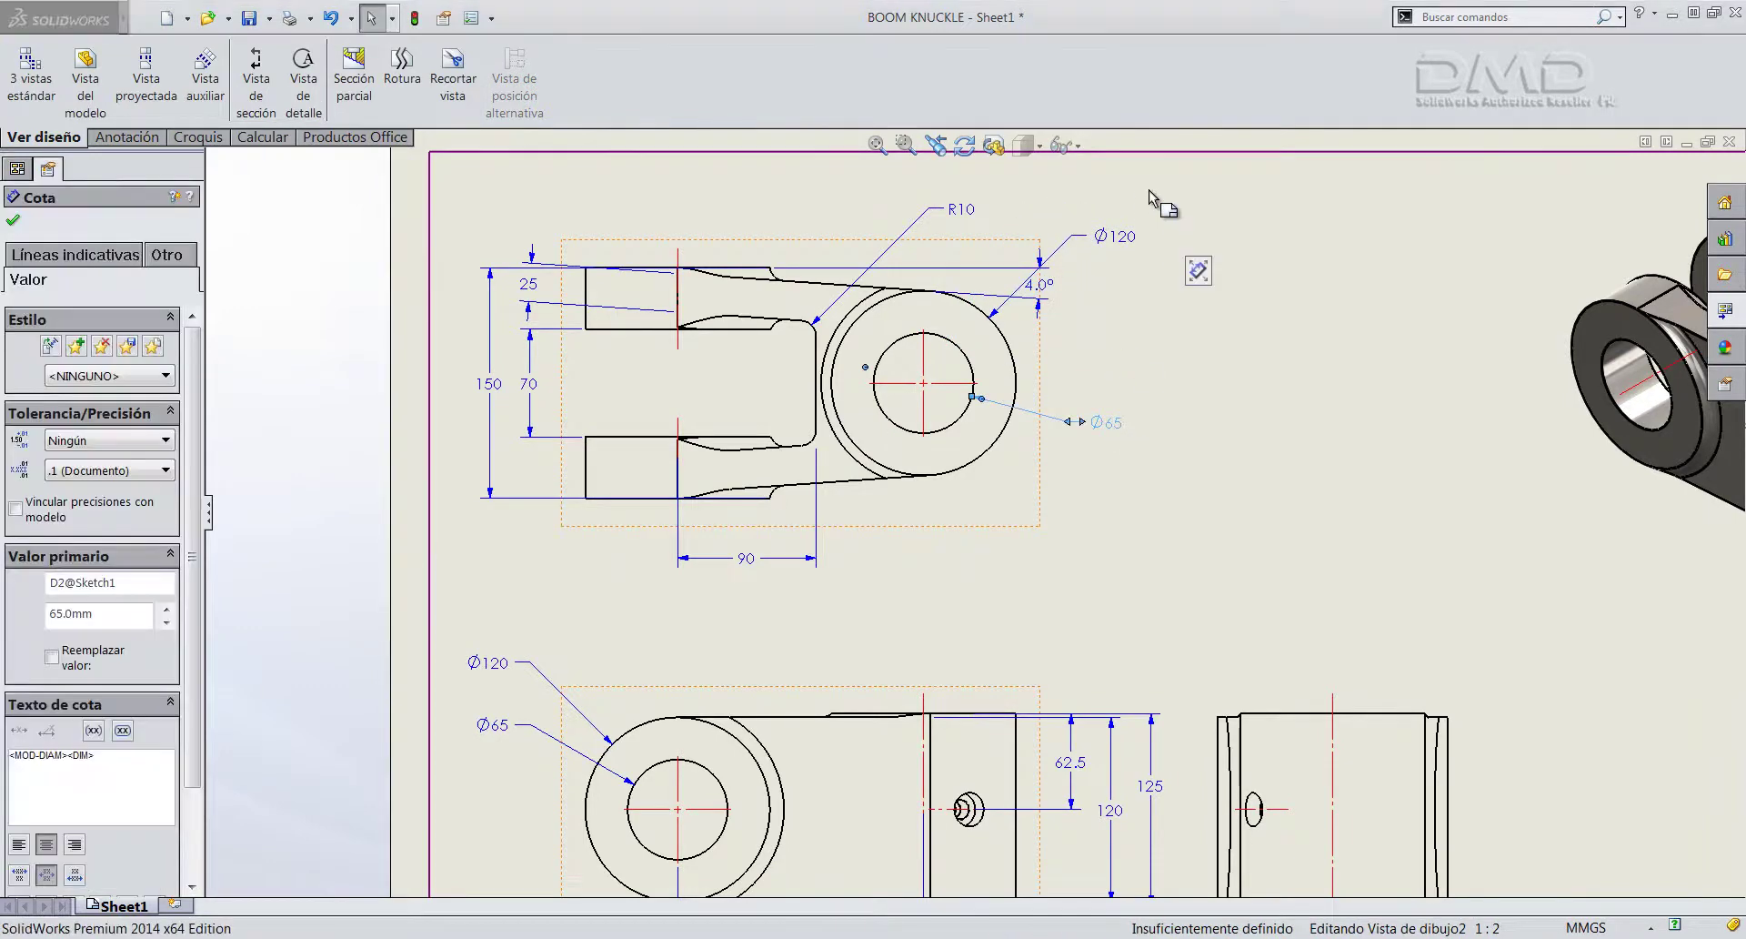
left_click_drag(1120, 253, 1110, 537)
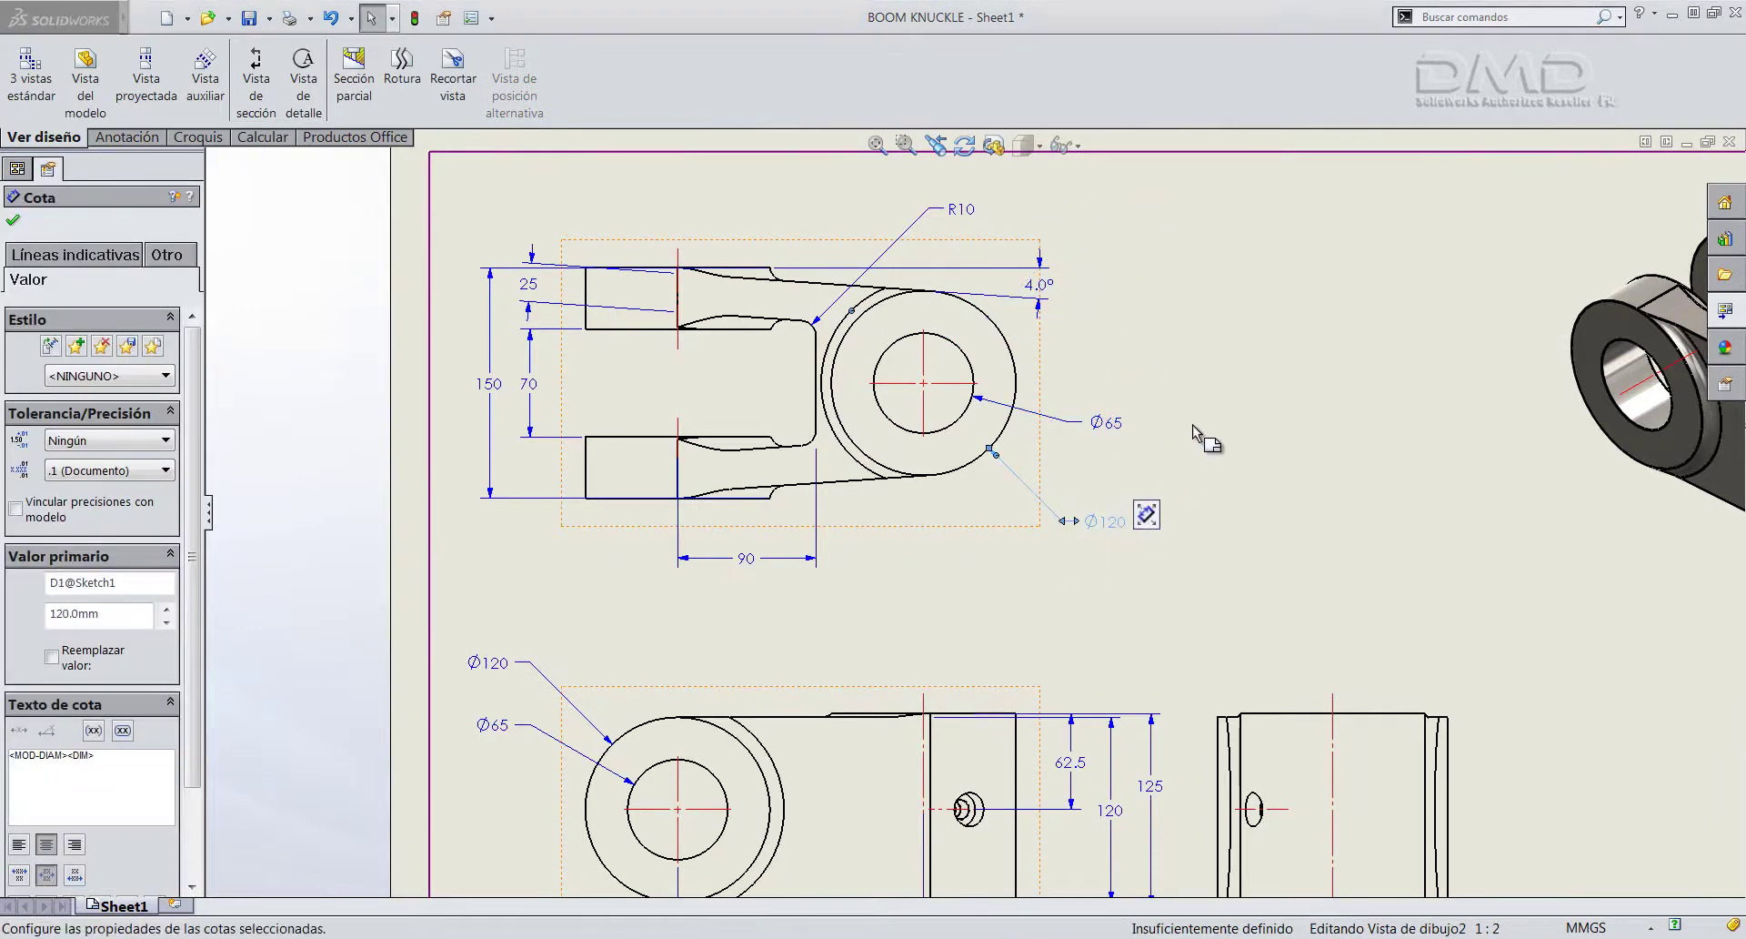
left_click(1076, 384)
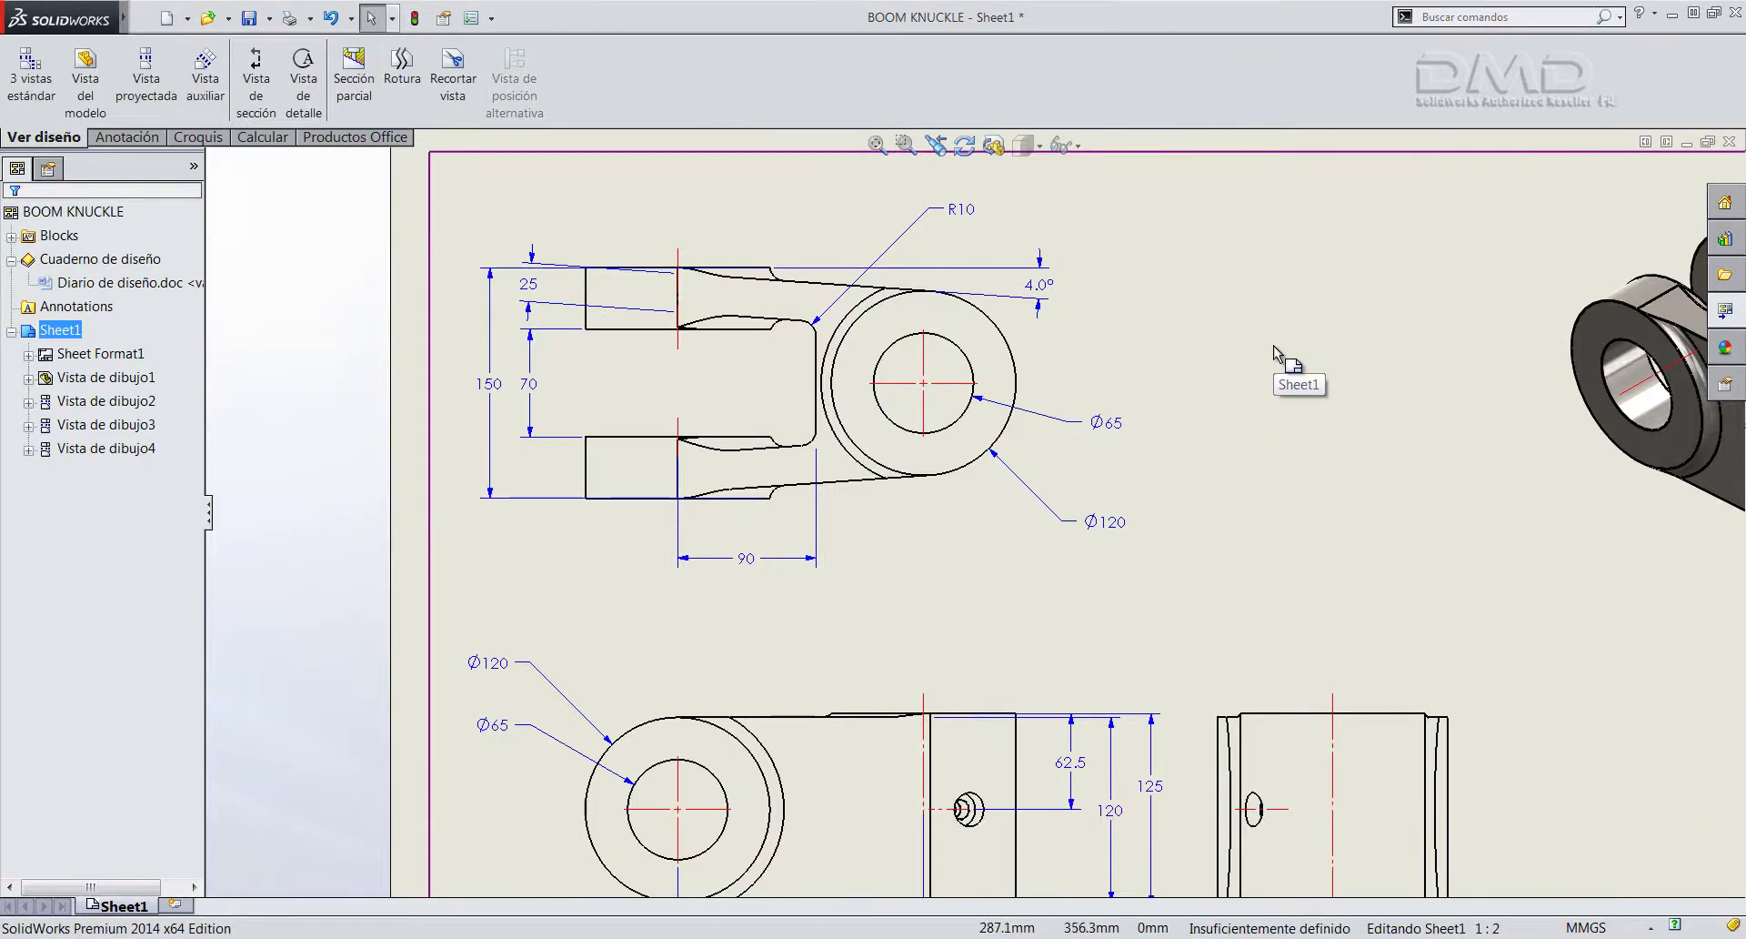
Step: Create horizontal section view D-D through the circle centre, placed below the parent view
middle_click_drag(1267, 537, 1266, 36)
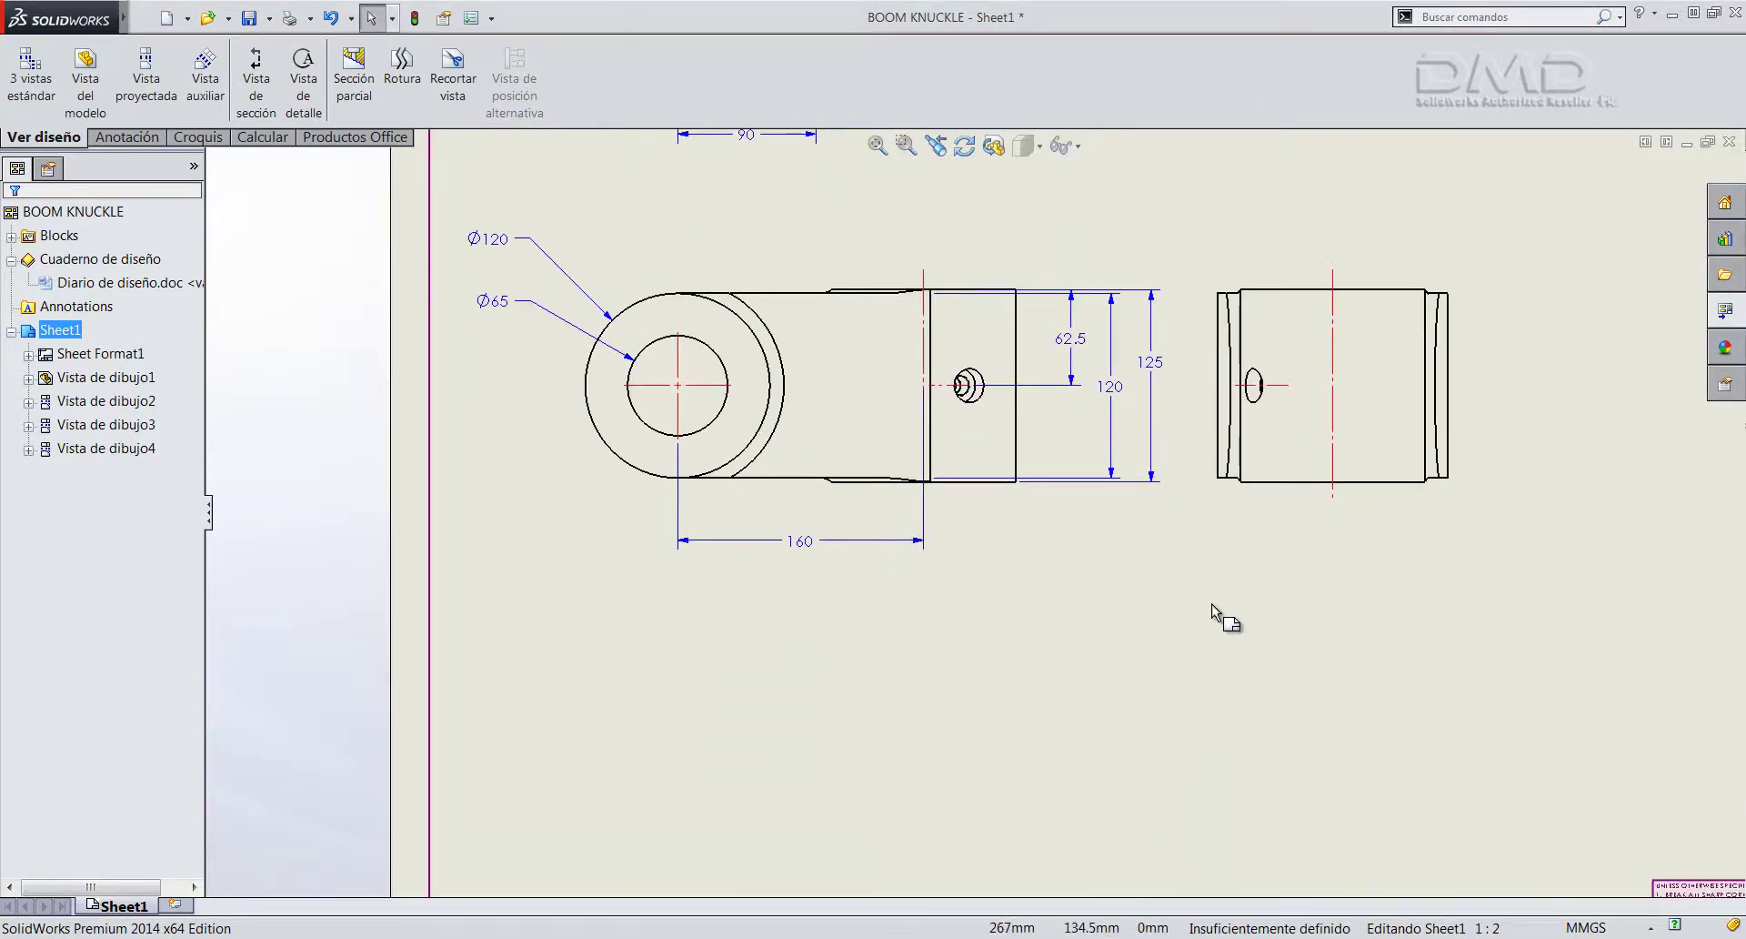
middle_click_drag(1213, 611, 1216, 559)
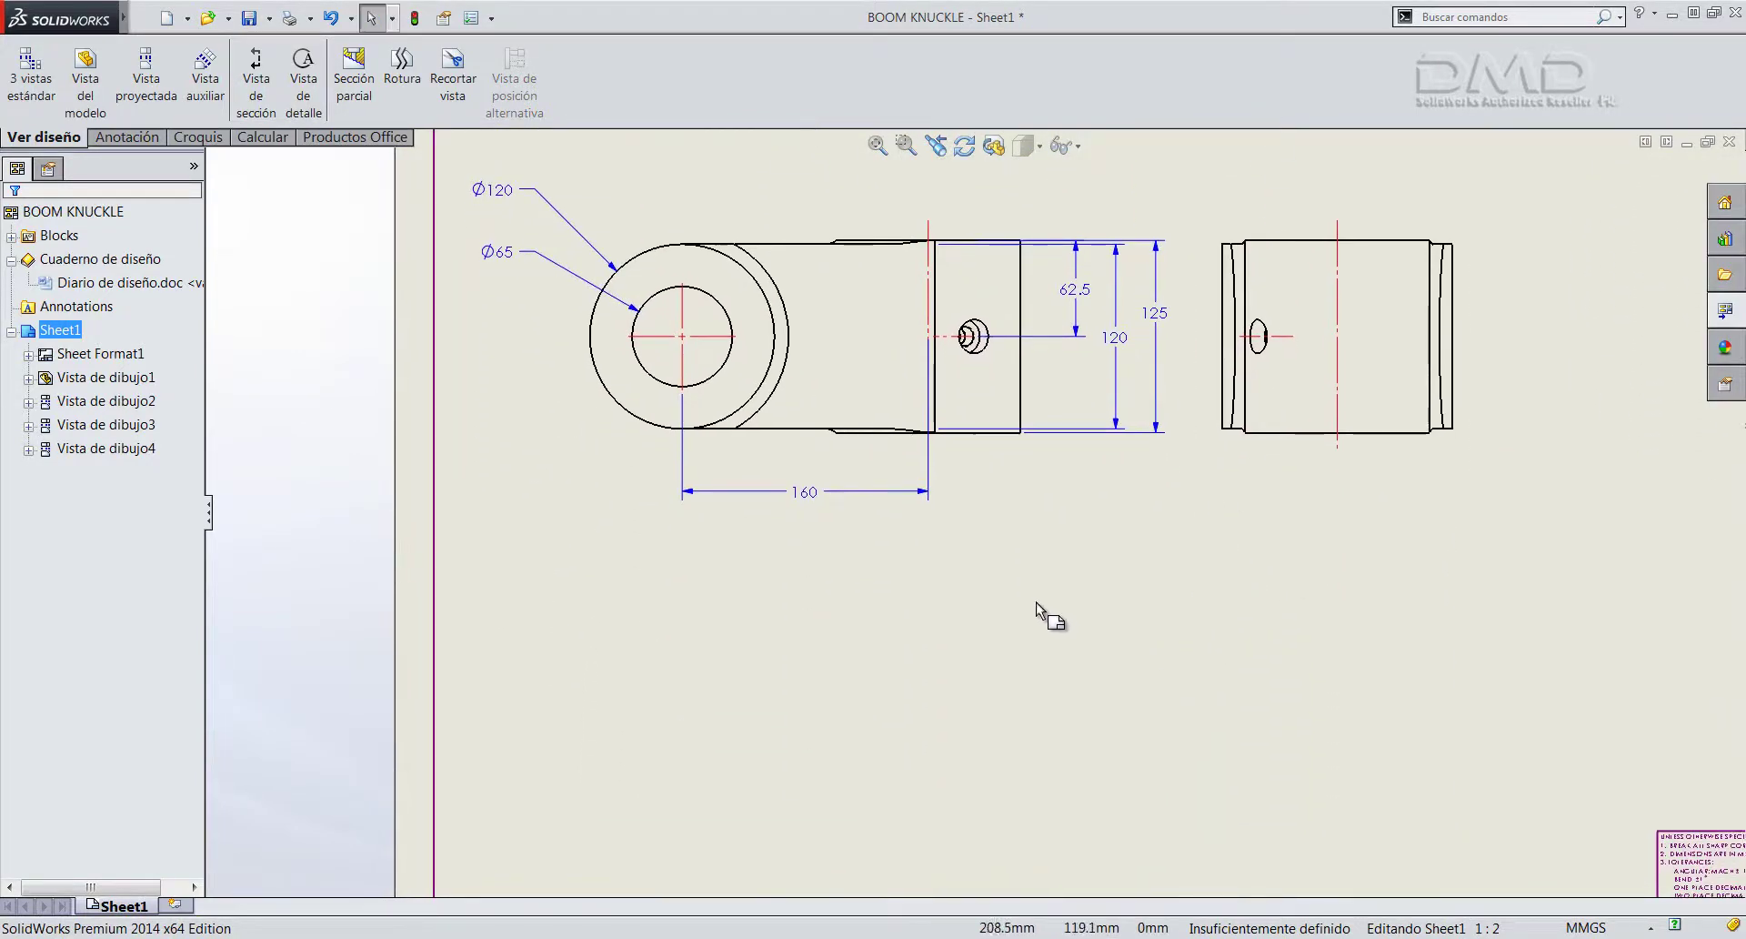
key("s")
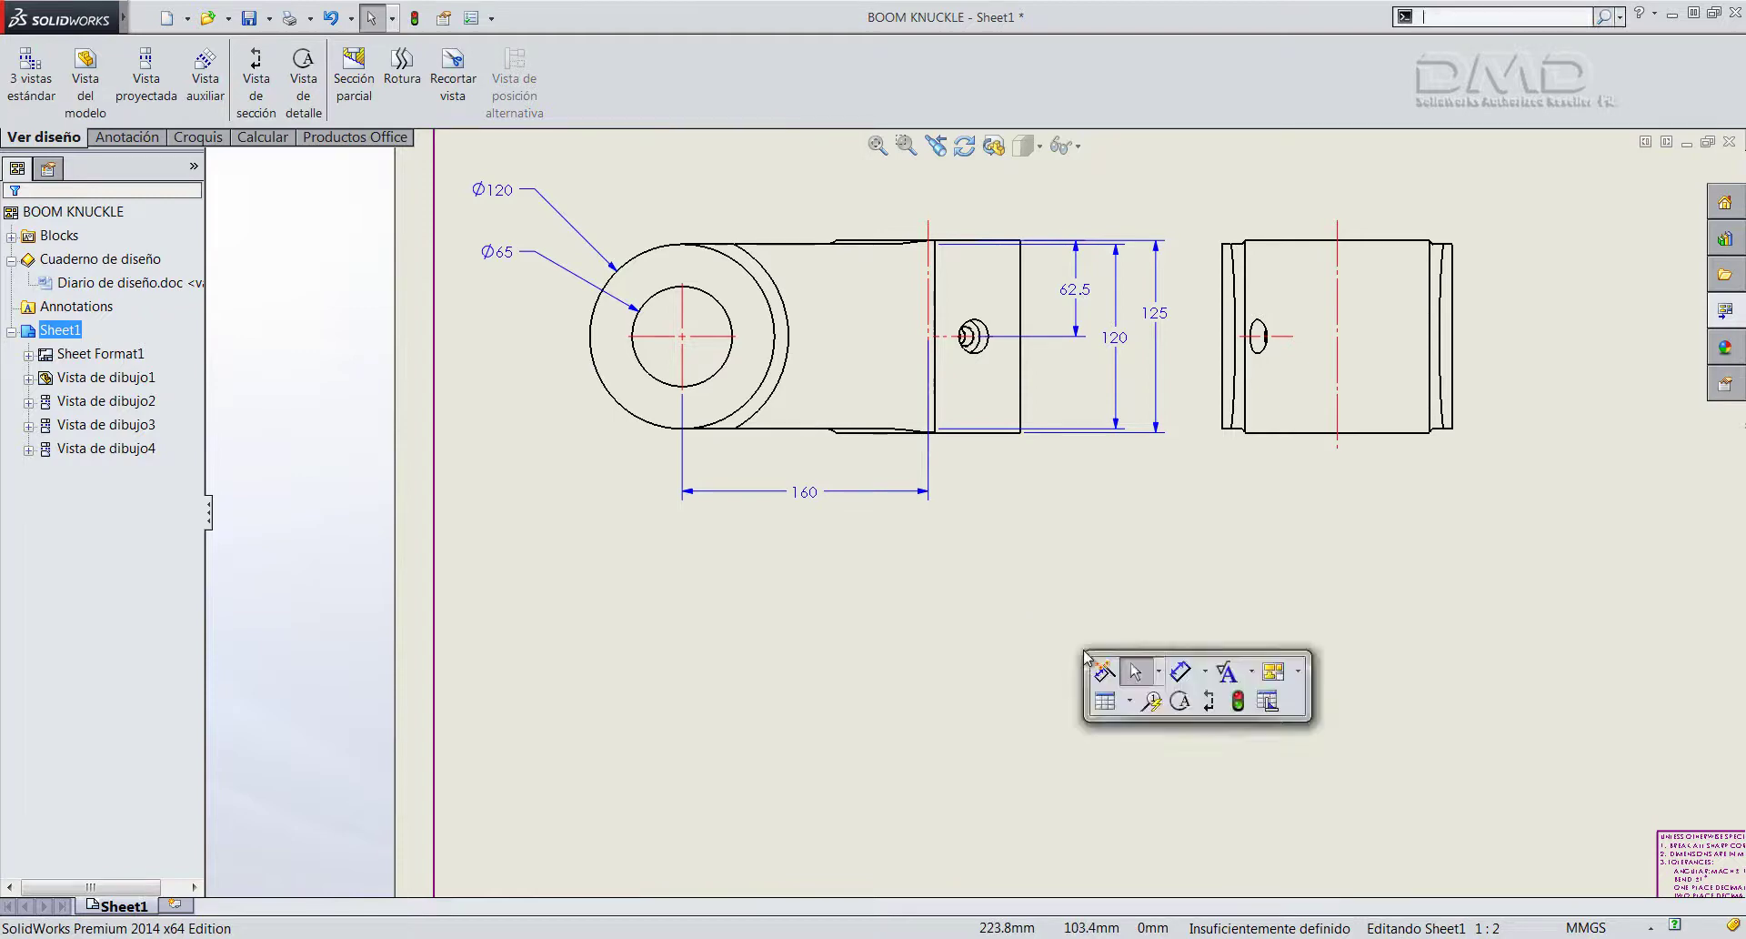
left_click(1209, 701)
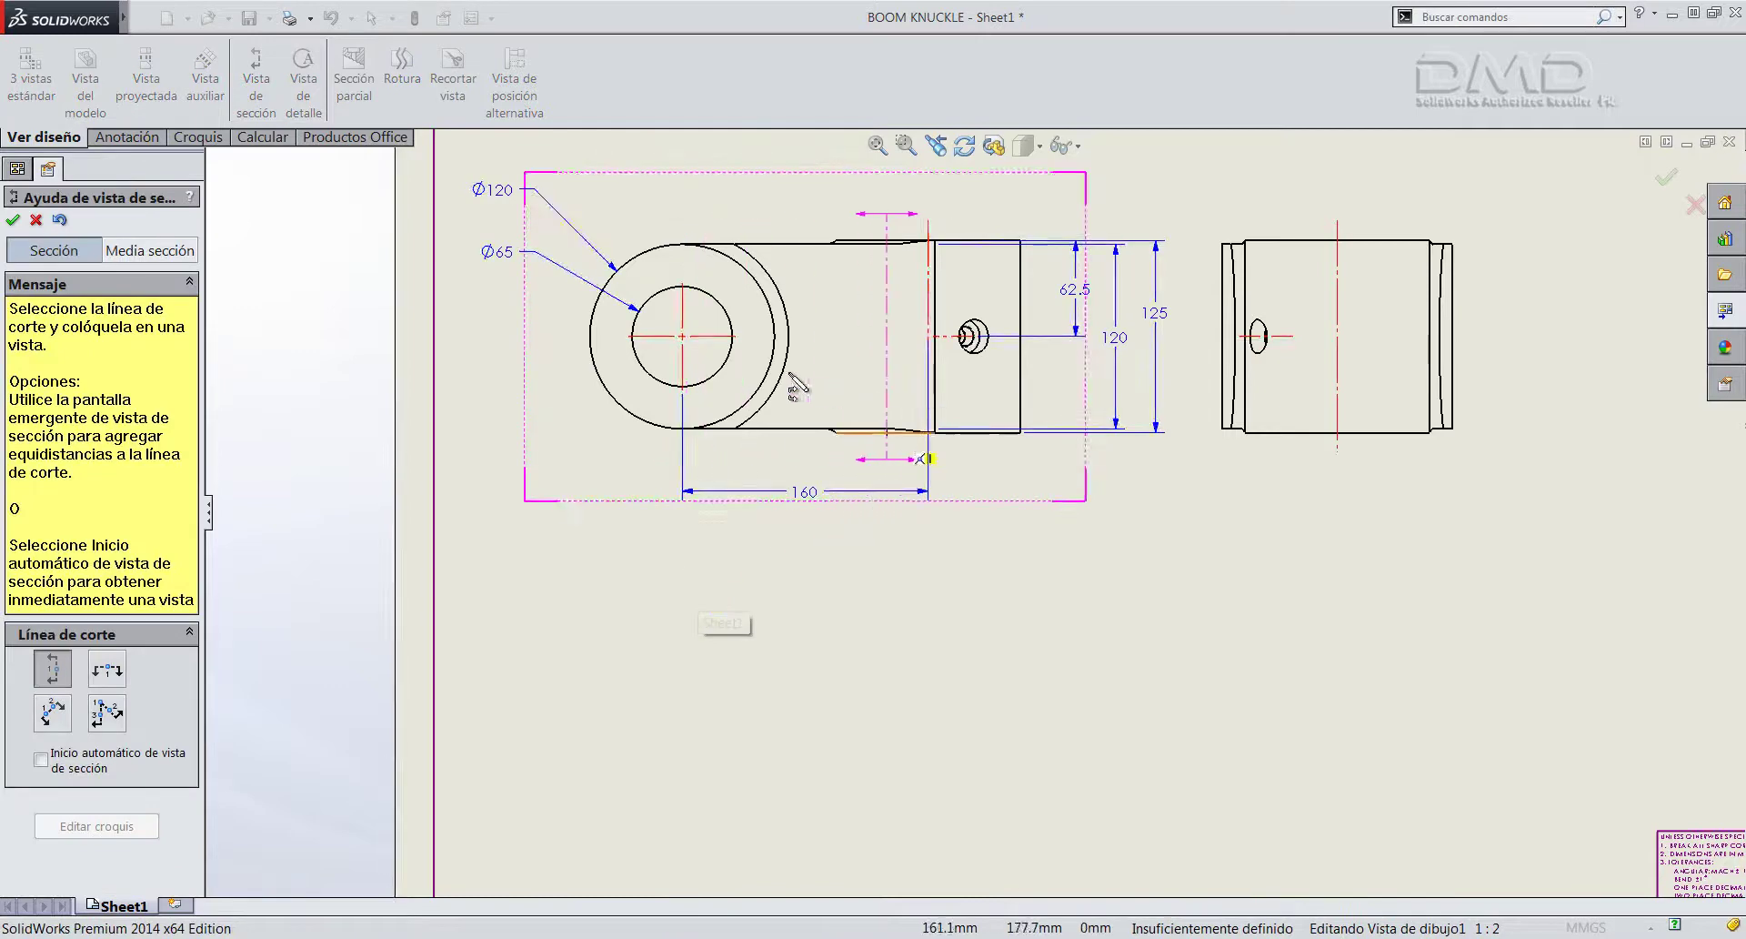
left_click(107, 669)
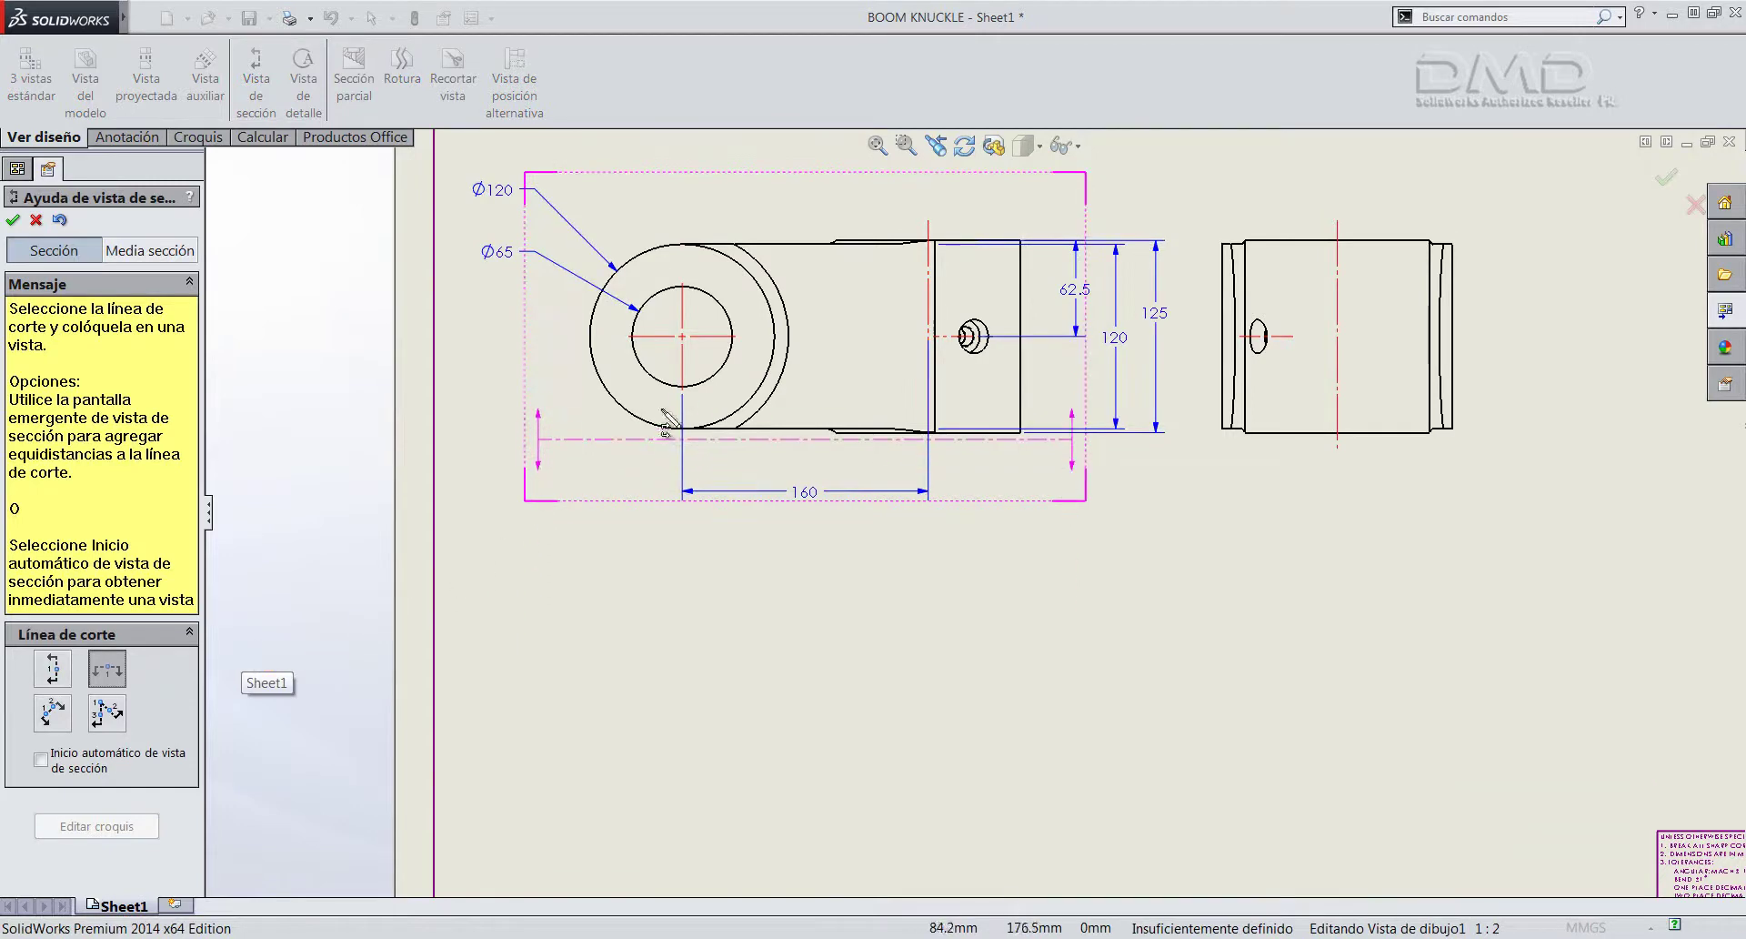
left_click(683, 336)
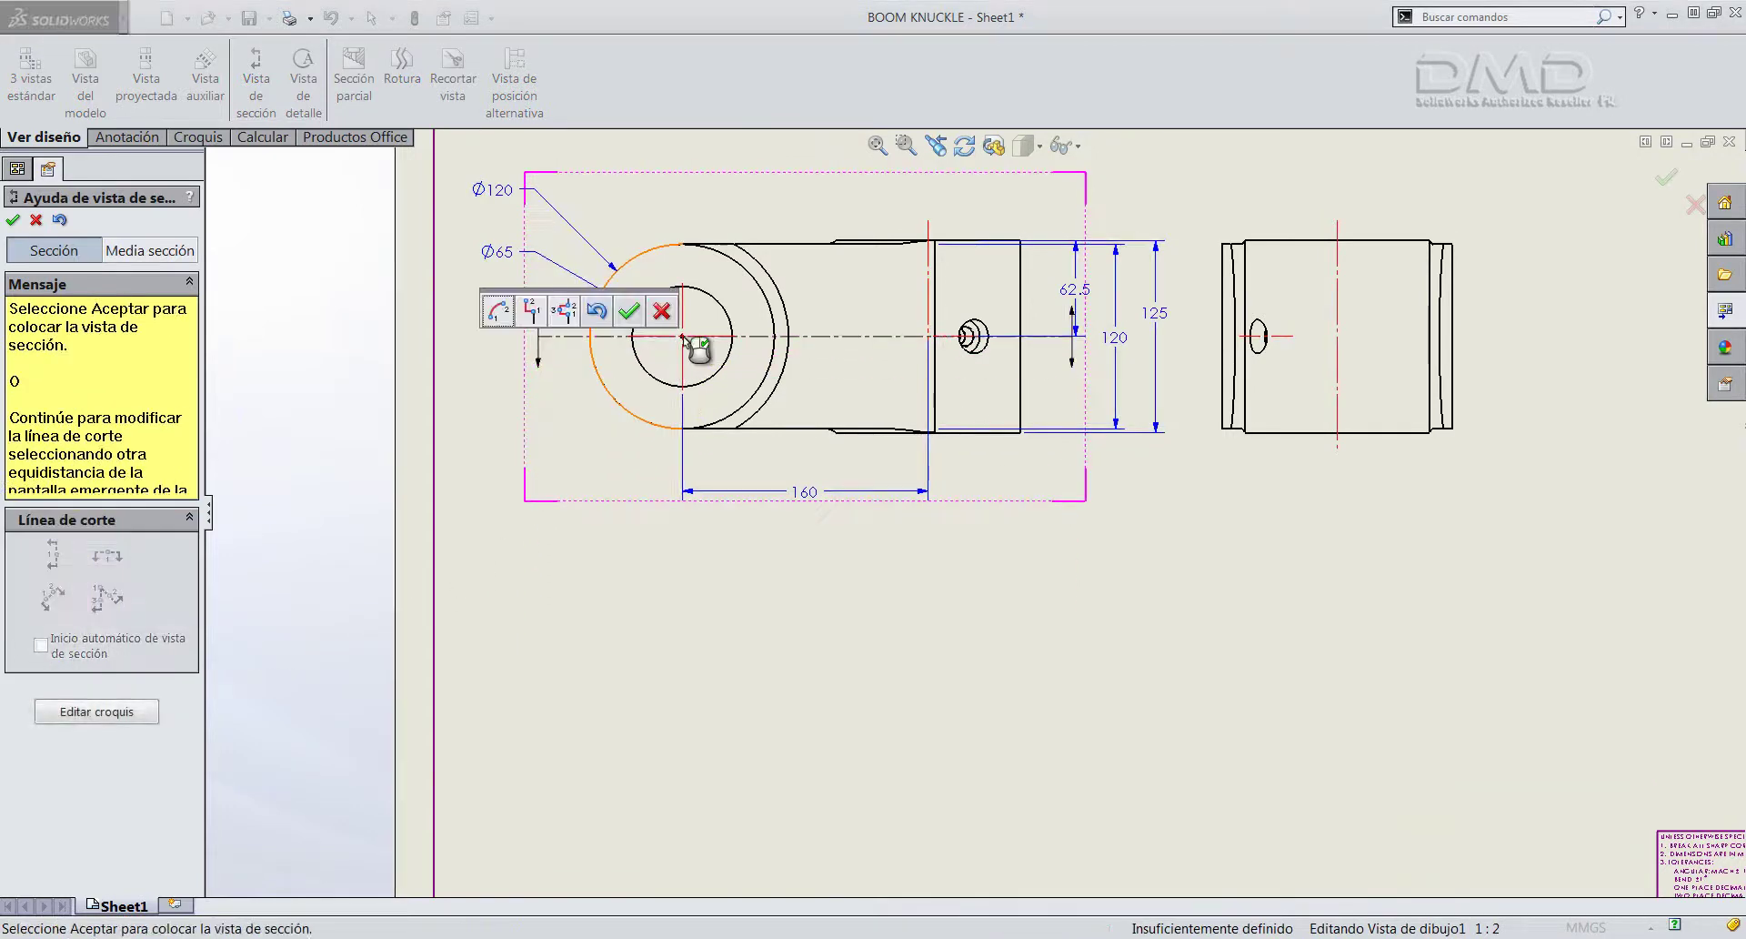
left_click(630, 308)
left_click(721, 790)
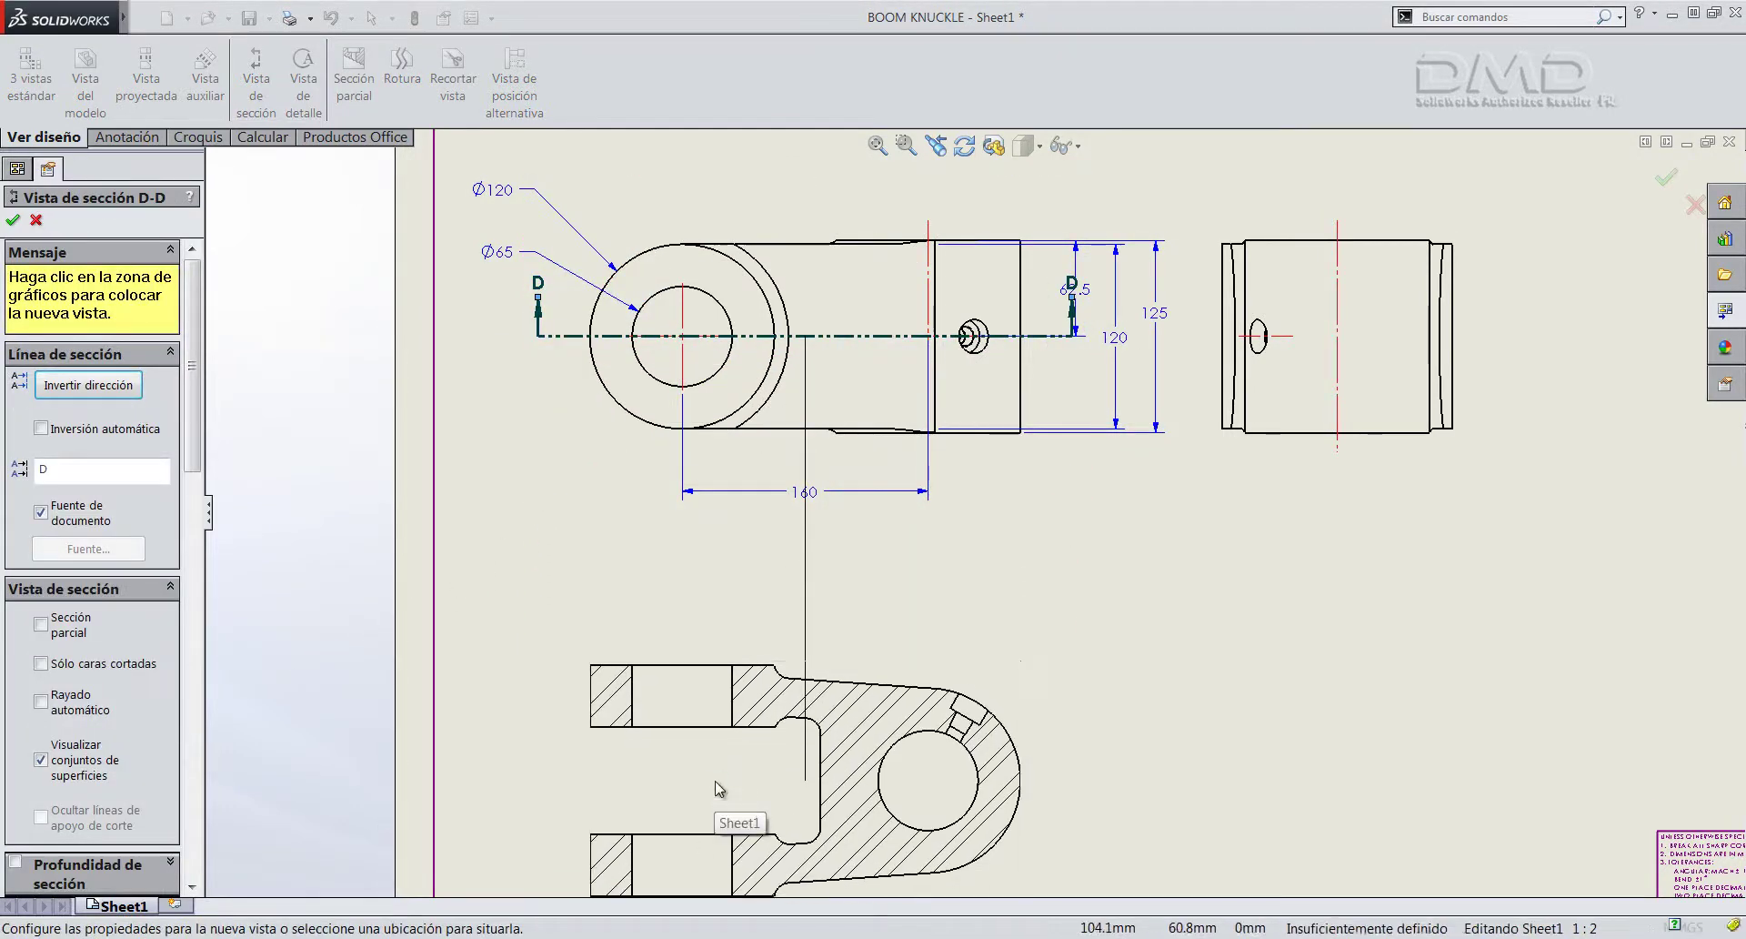
left_click(1148, 719)
Step: Circle the keyway on section D-D and place detail view E at 1:1 to its right
key("s")
left_click(1235, 764)
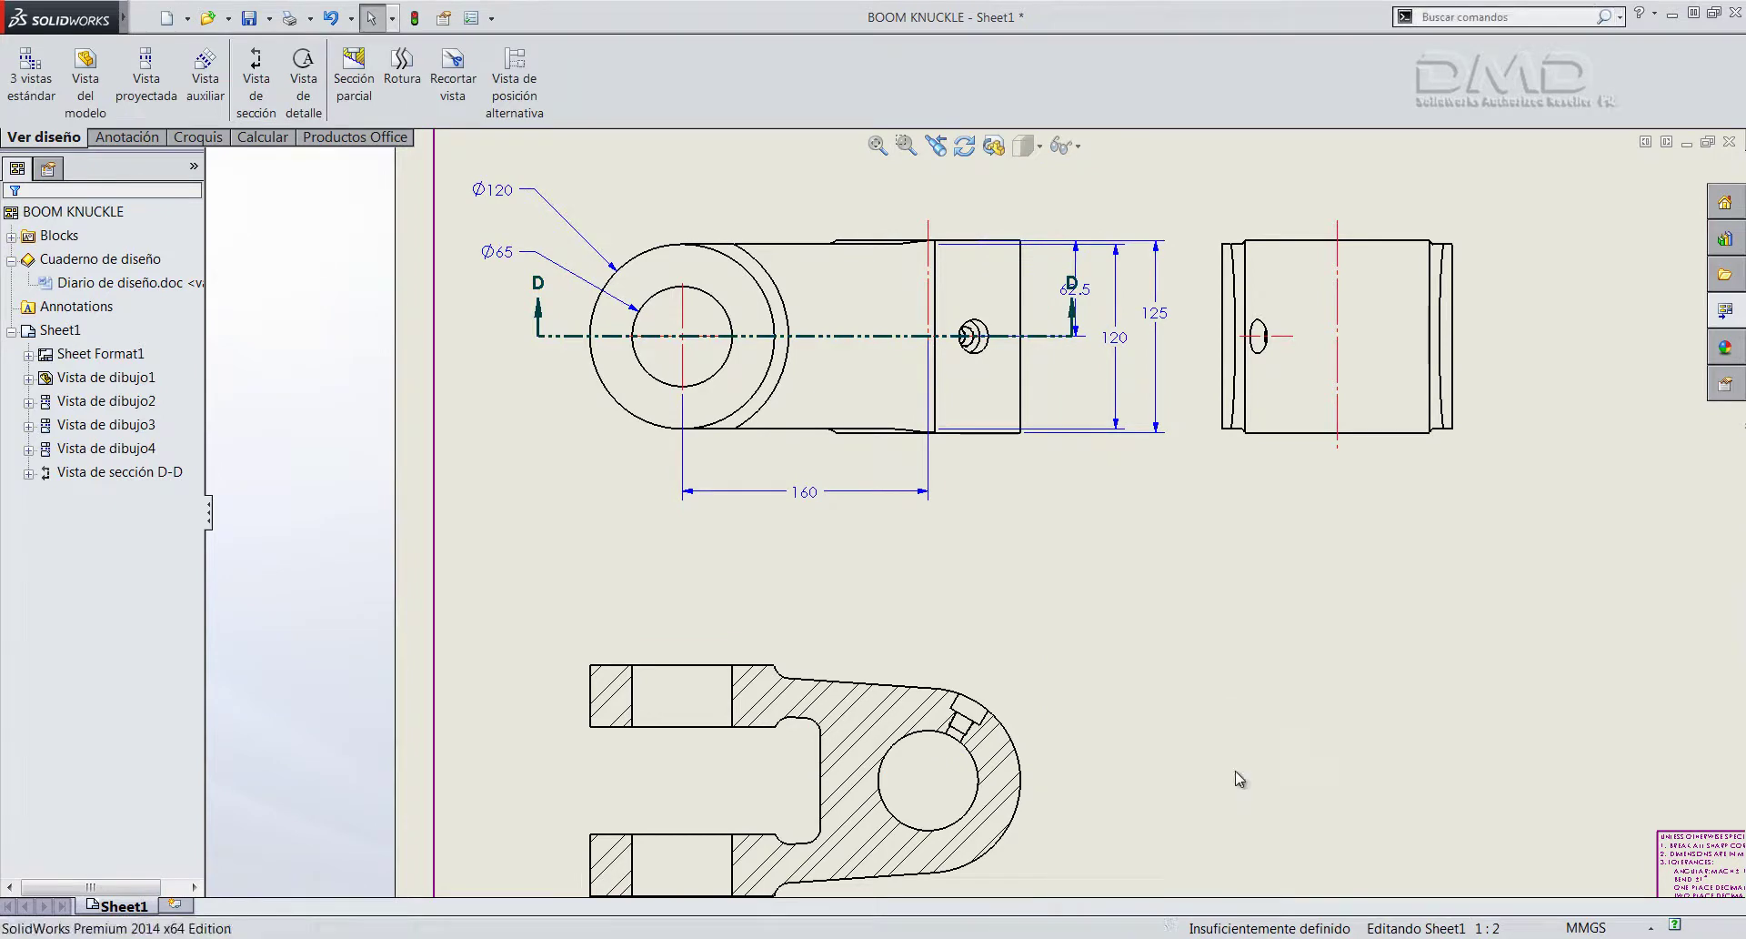
left_click(971, 708)
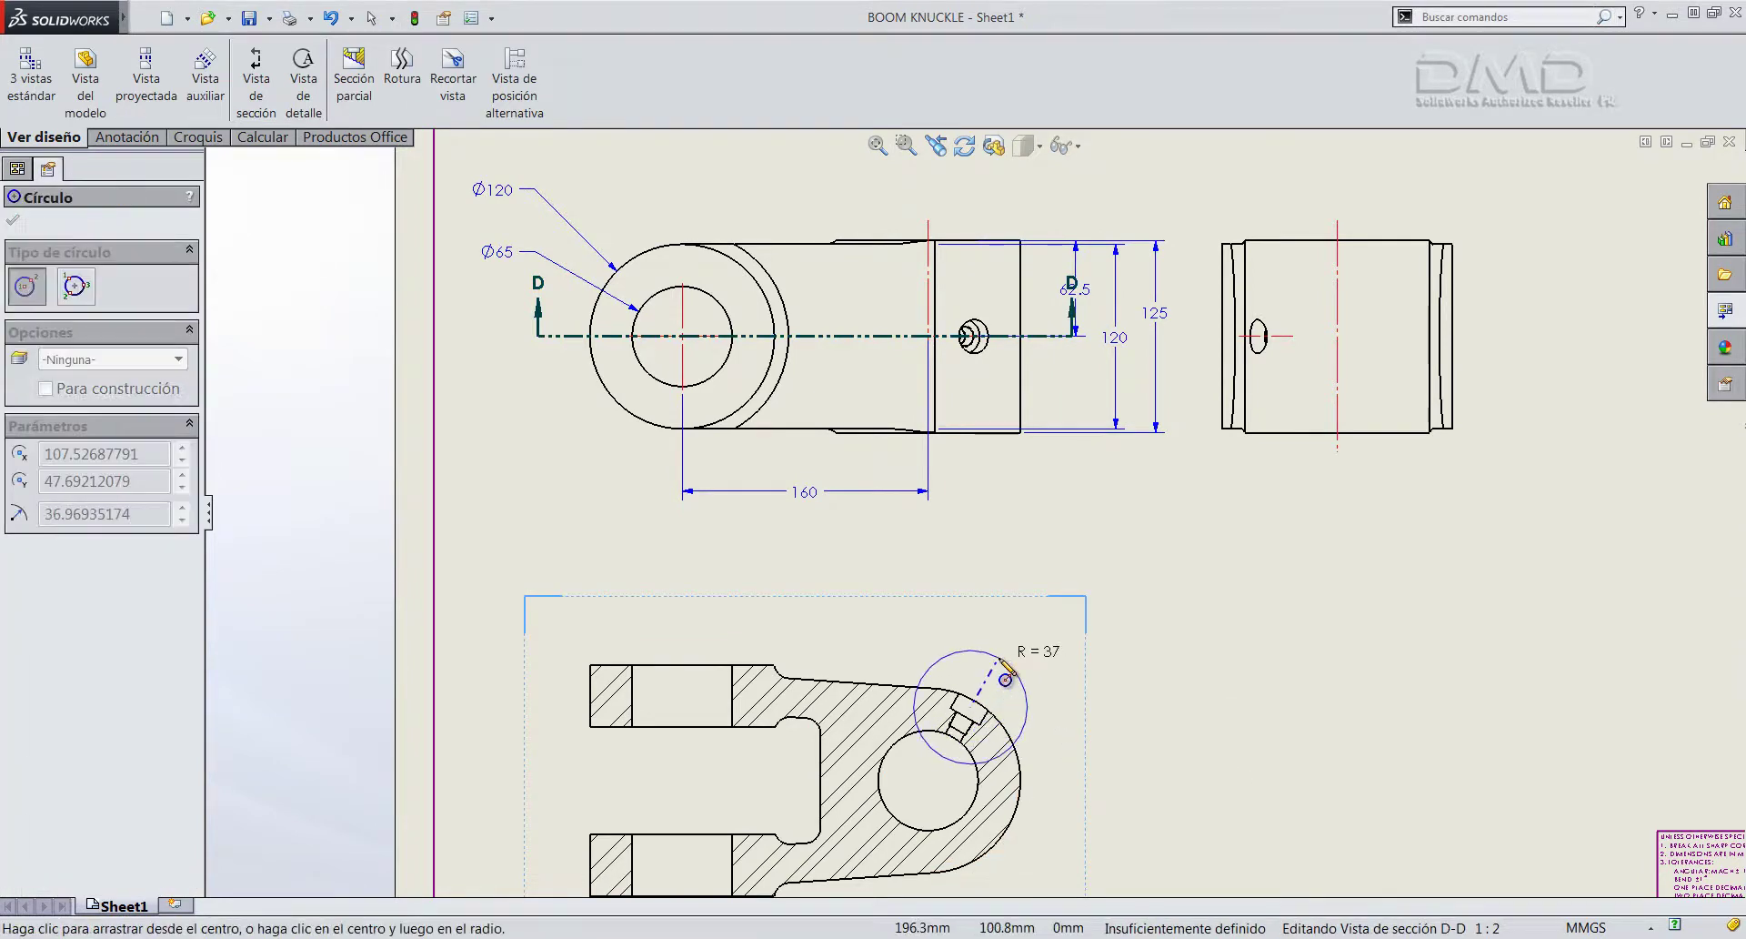
left_click(971, 651)
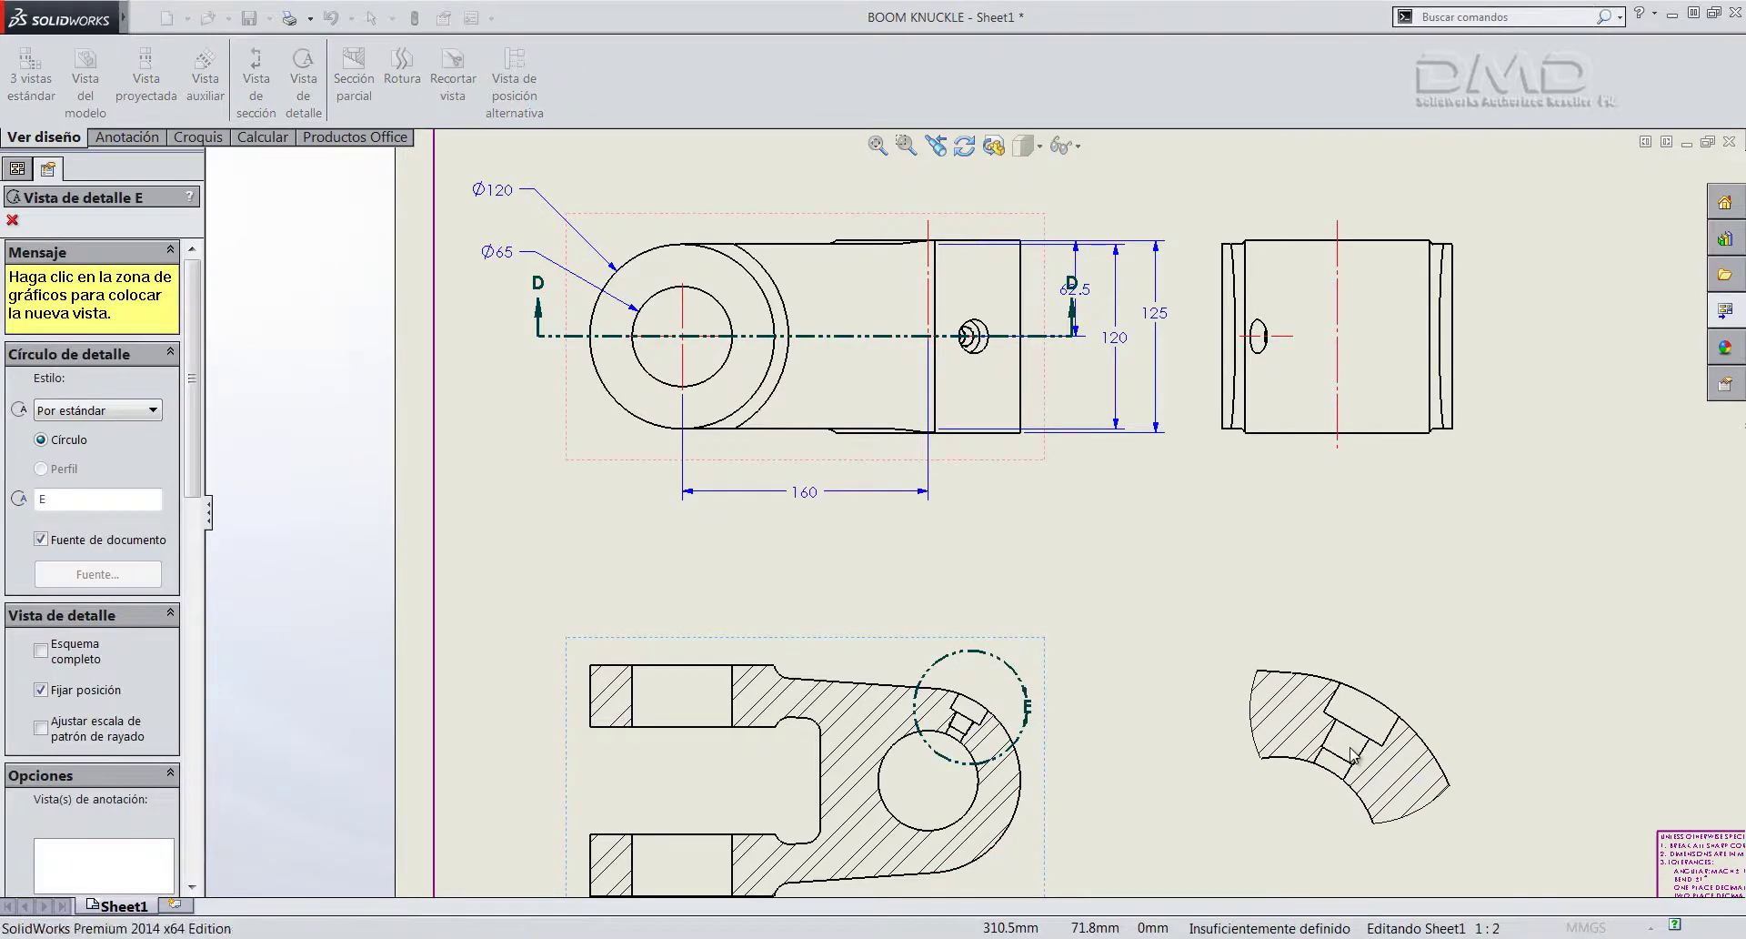
left_click(1352, 753)
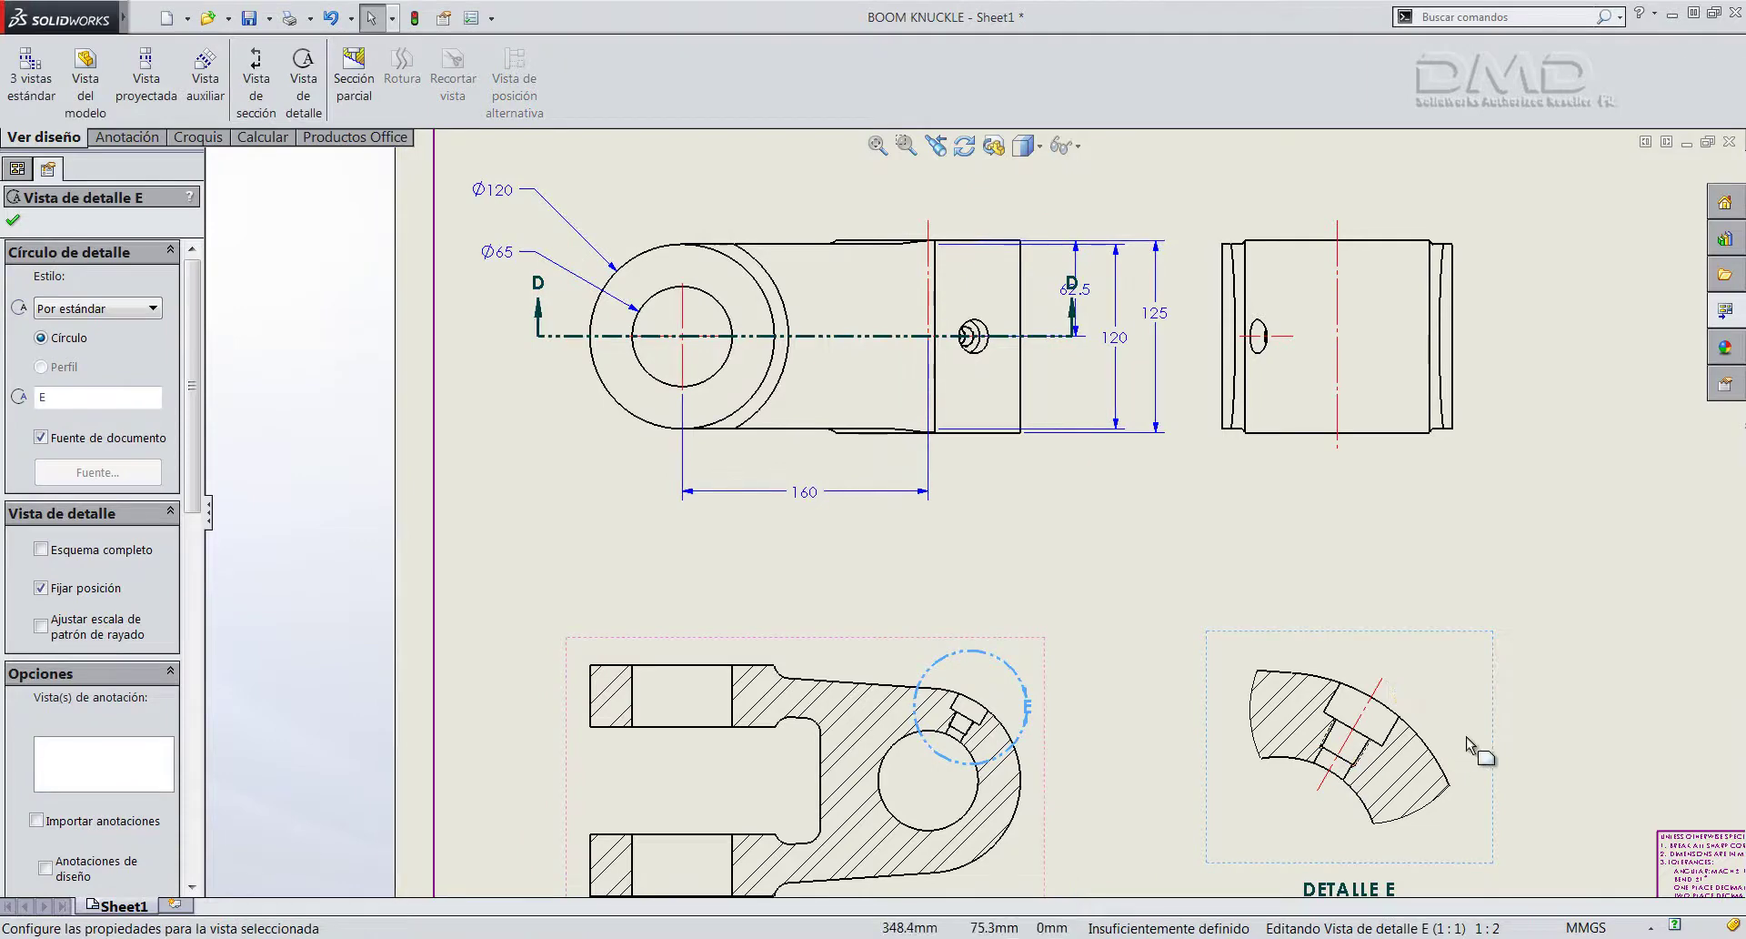
left_click(343, 371)
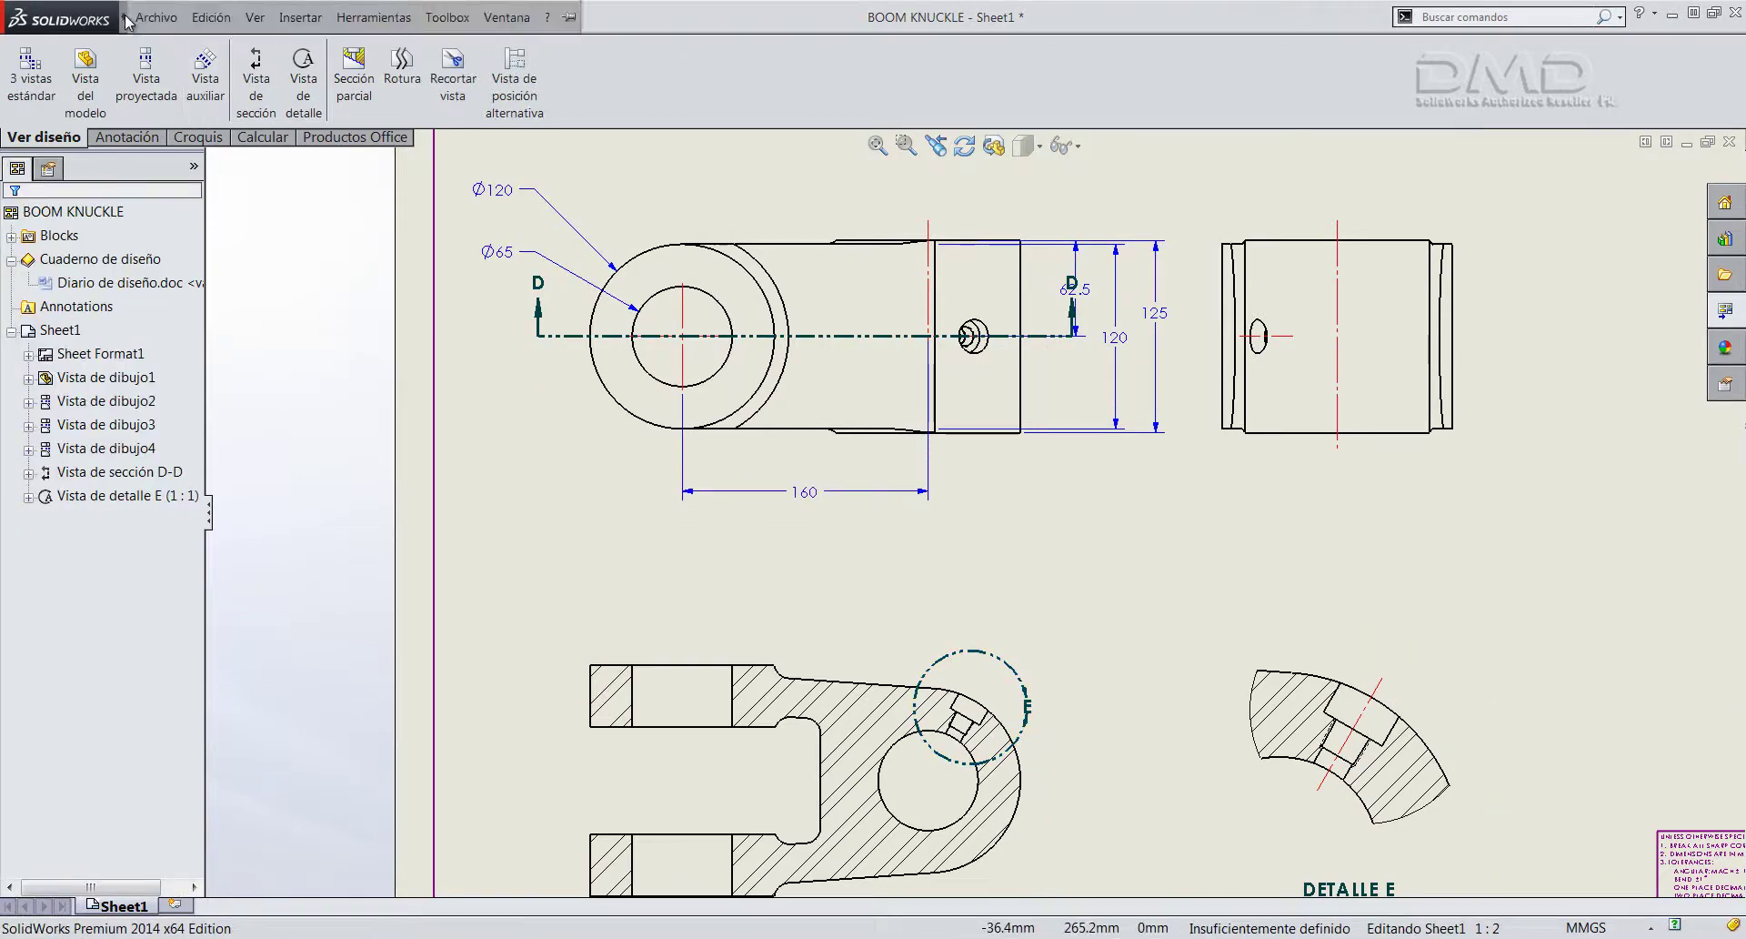
left_click(291, 15)
Step: Import the 12 and Ø22 dimensions into Detail E from a selected feature, then fit the sheet
left_click(304, 16)
left_click(303, 48)
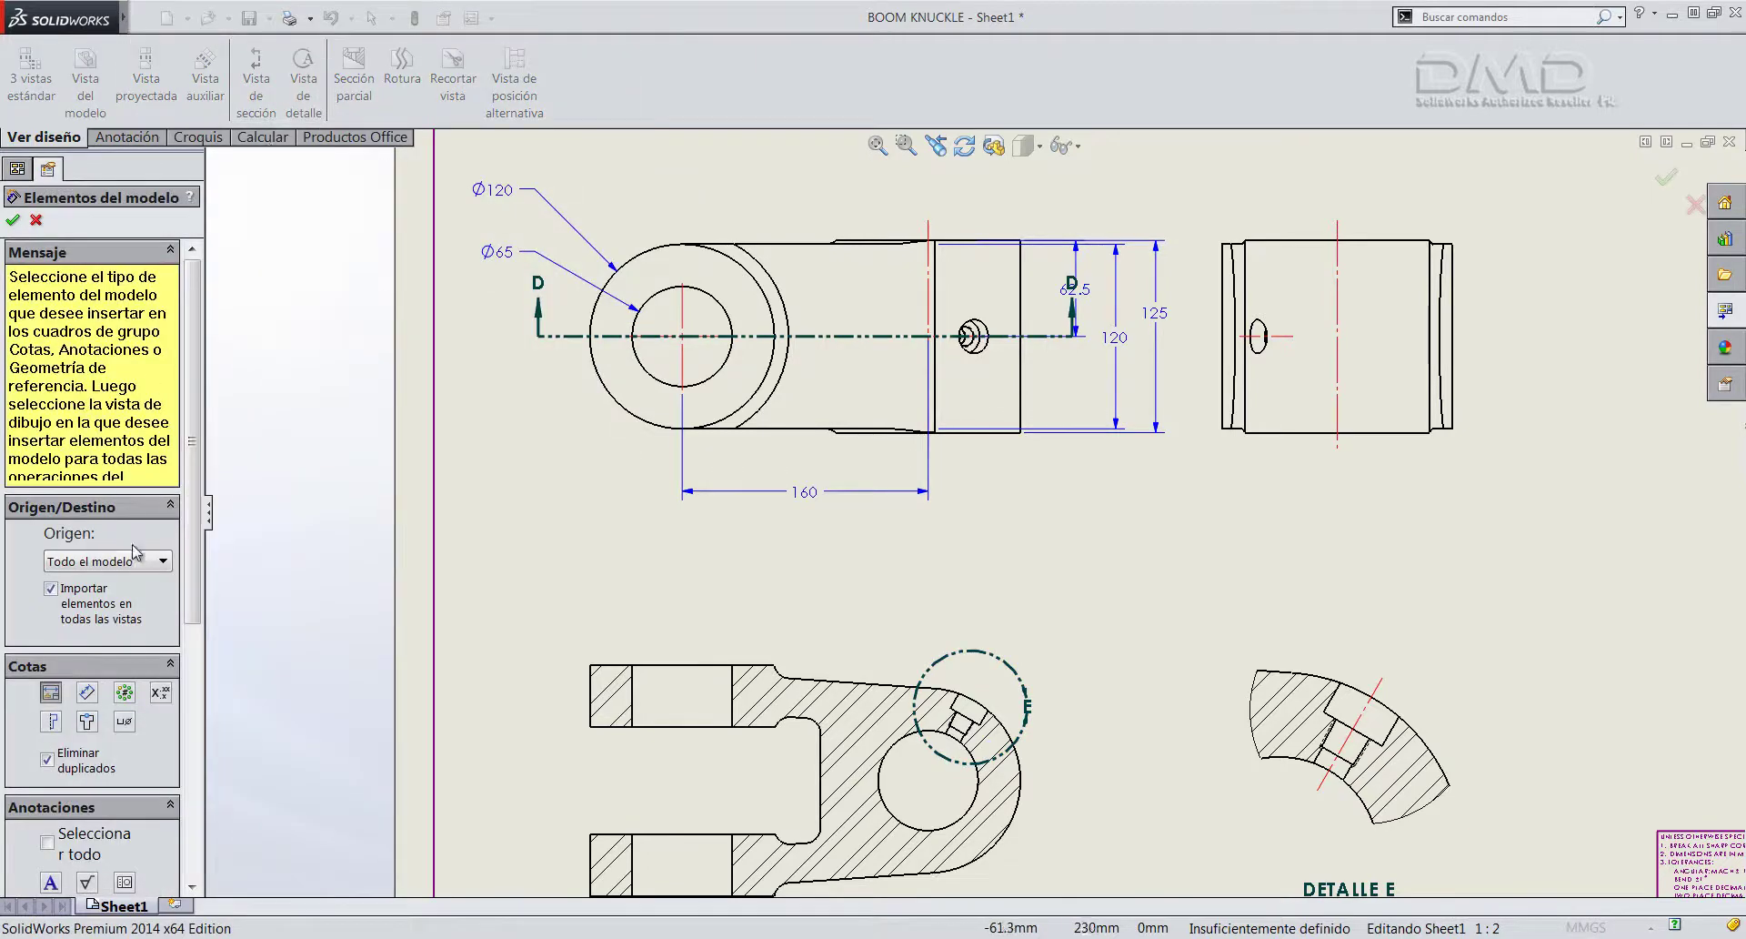
left_click(108, 560)
left_click(101, 584)
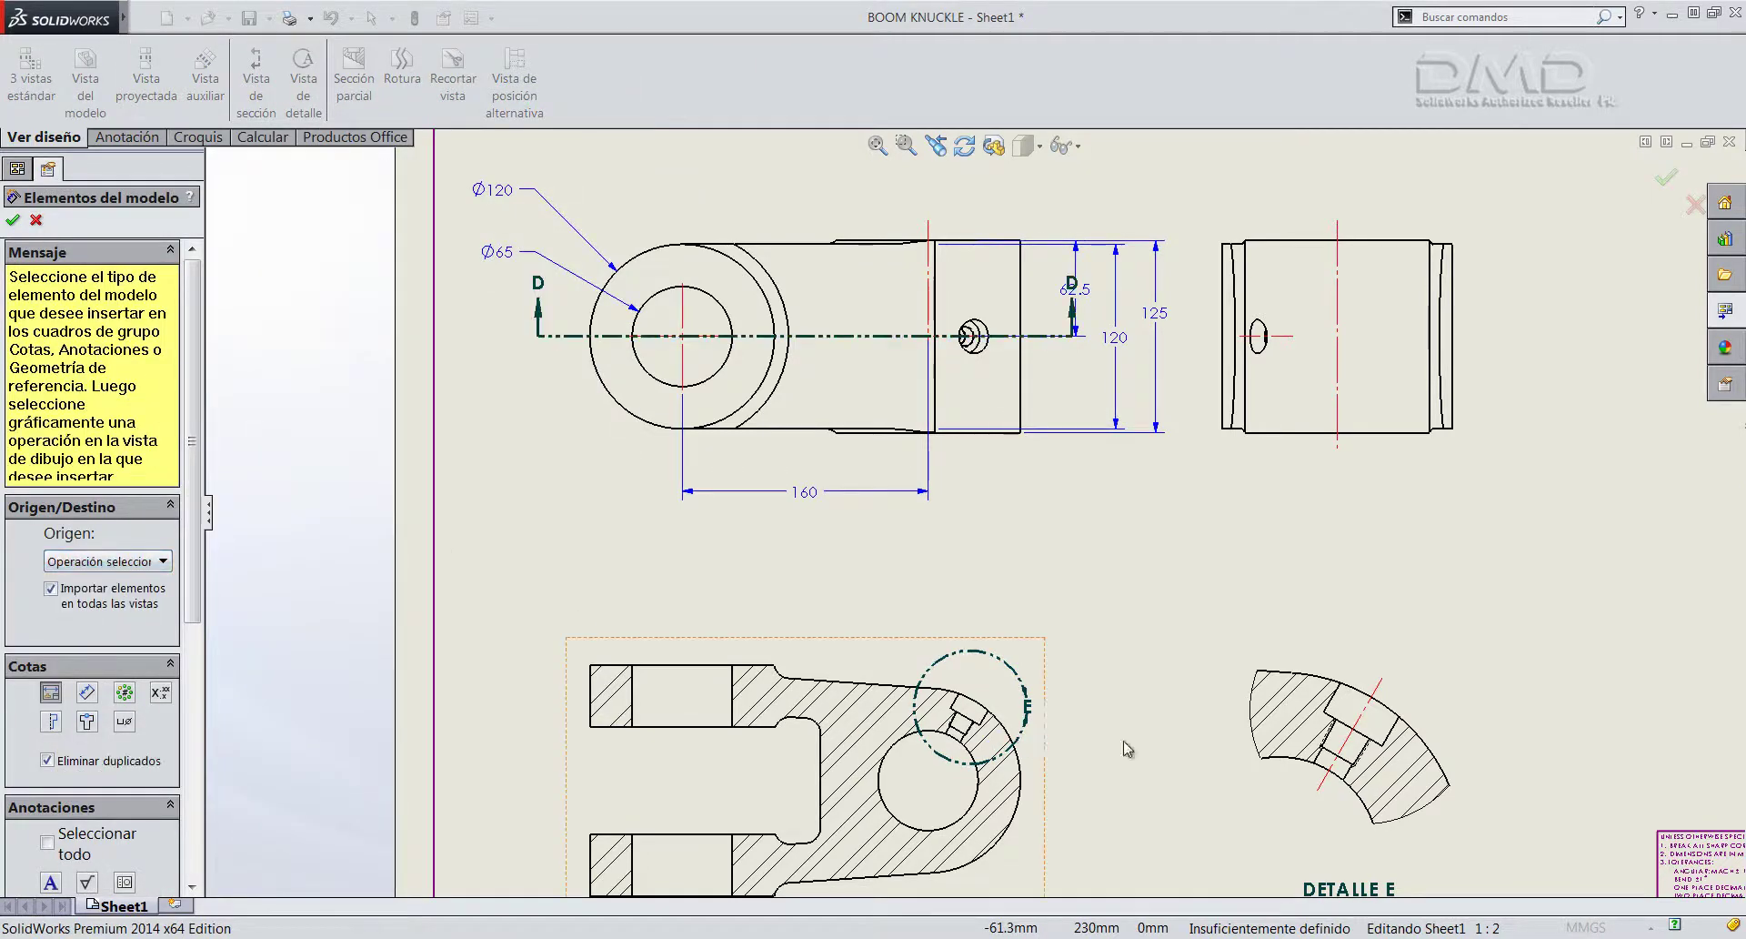
left_click(1371, 728)
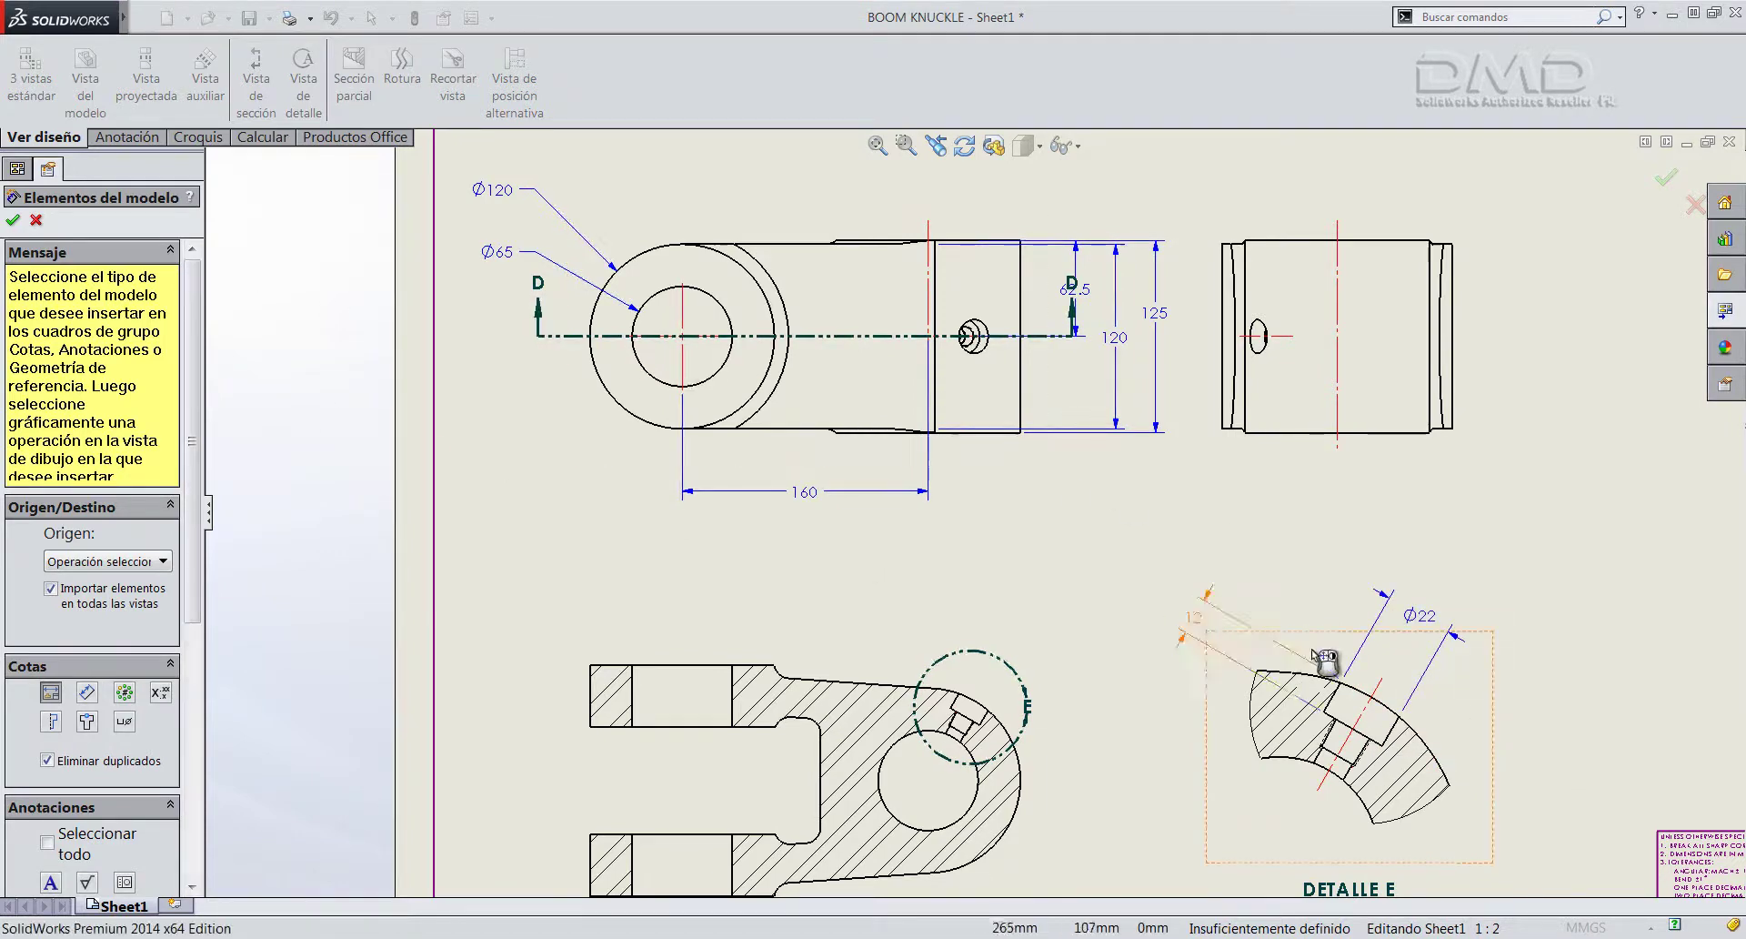
scroll(1348, 653, "up", 3)
scroll(1309, 600, "down", 1)
scroll(1293, 571, "down", 1)
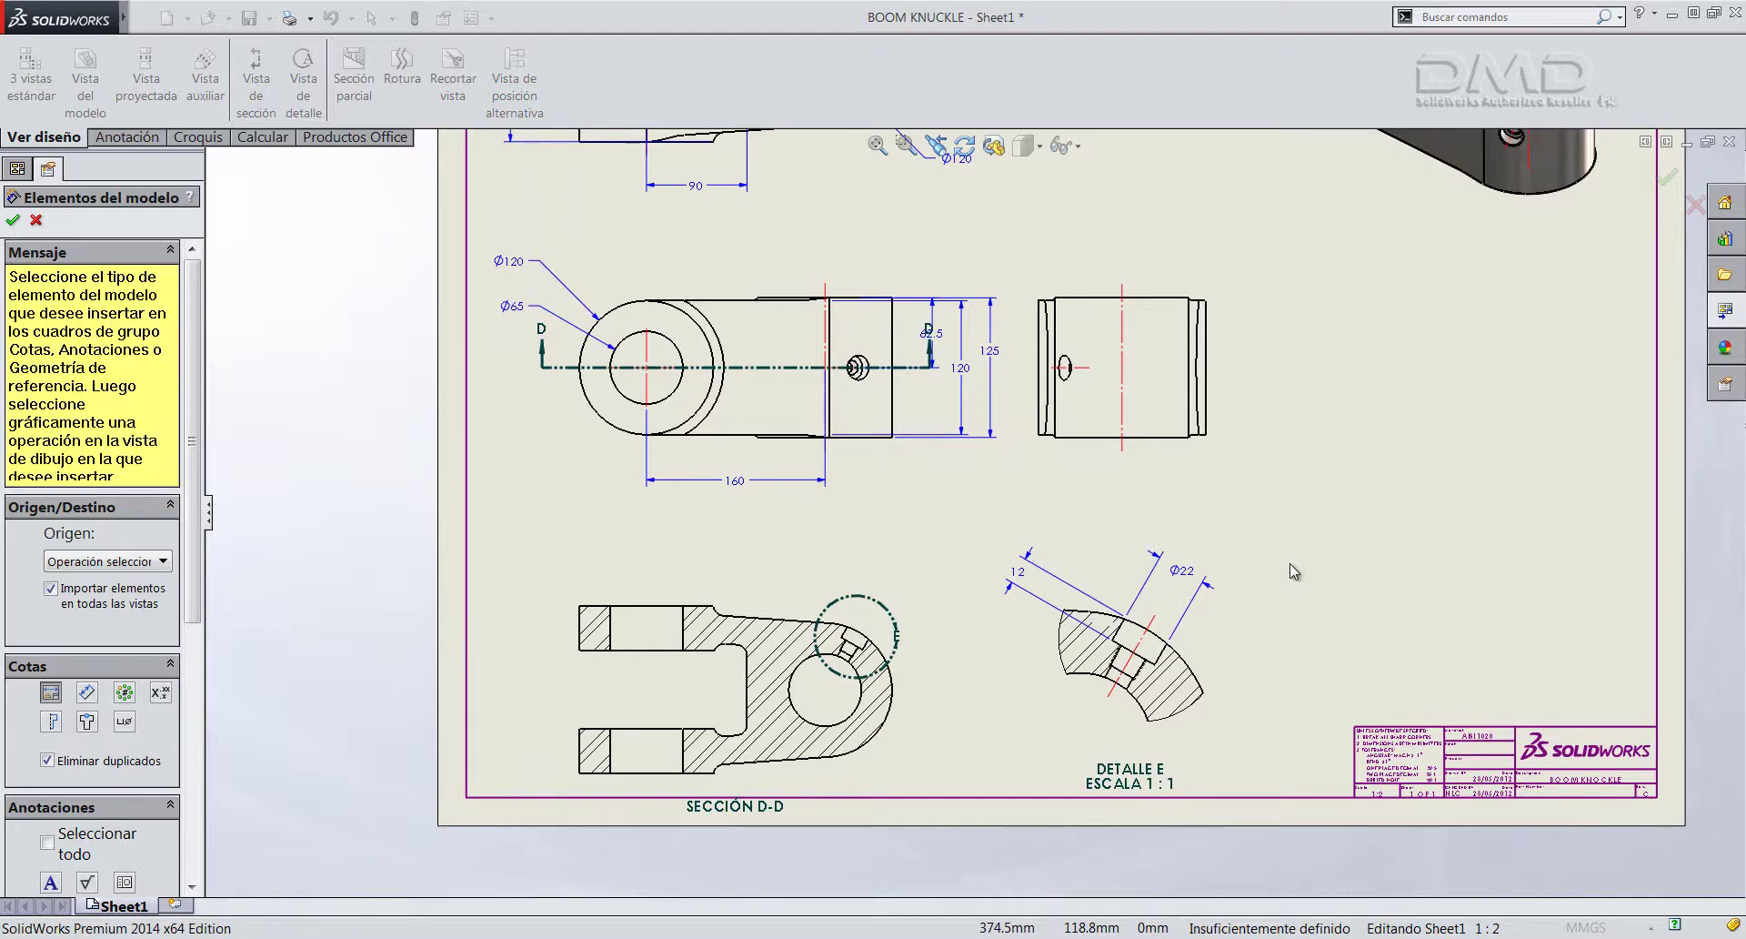
left_click(13, 220)
key("f")
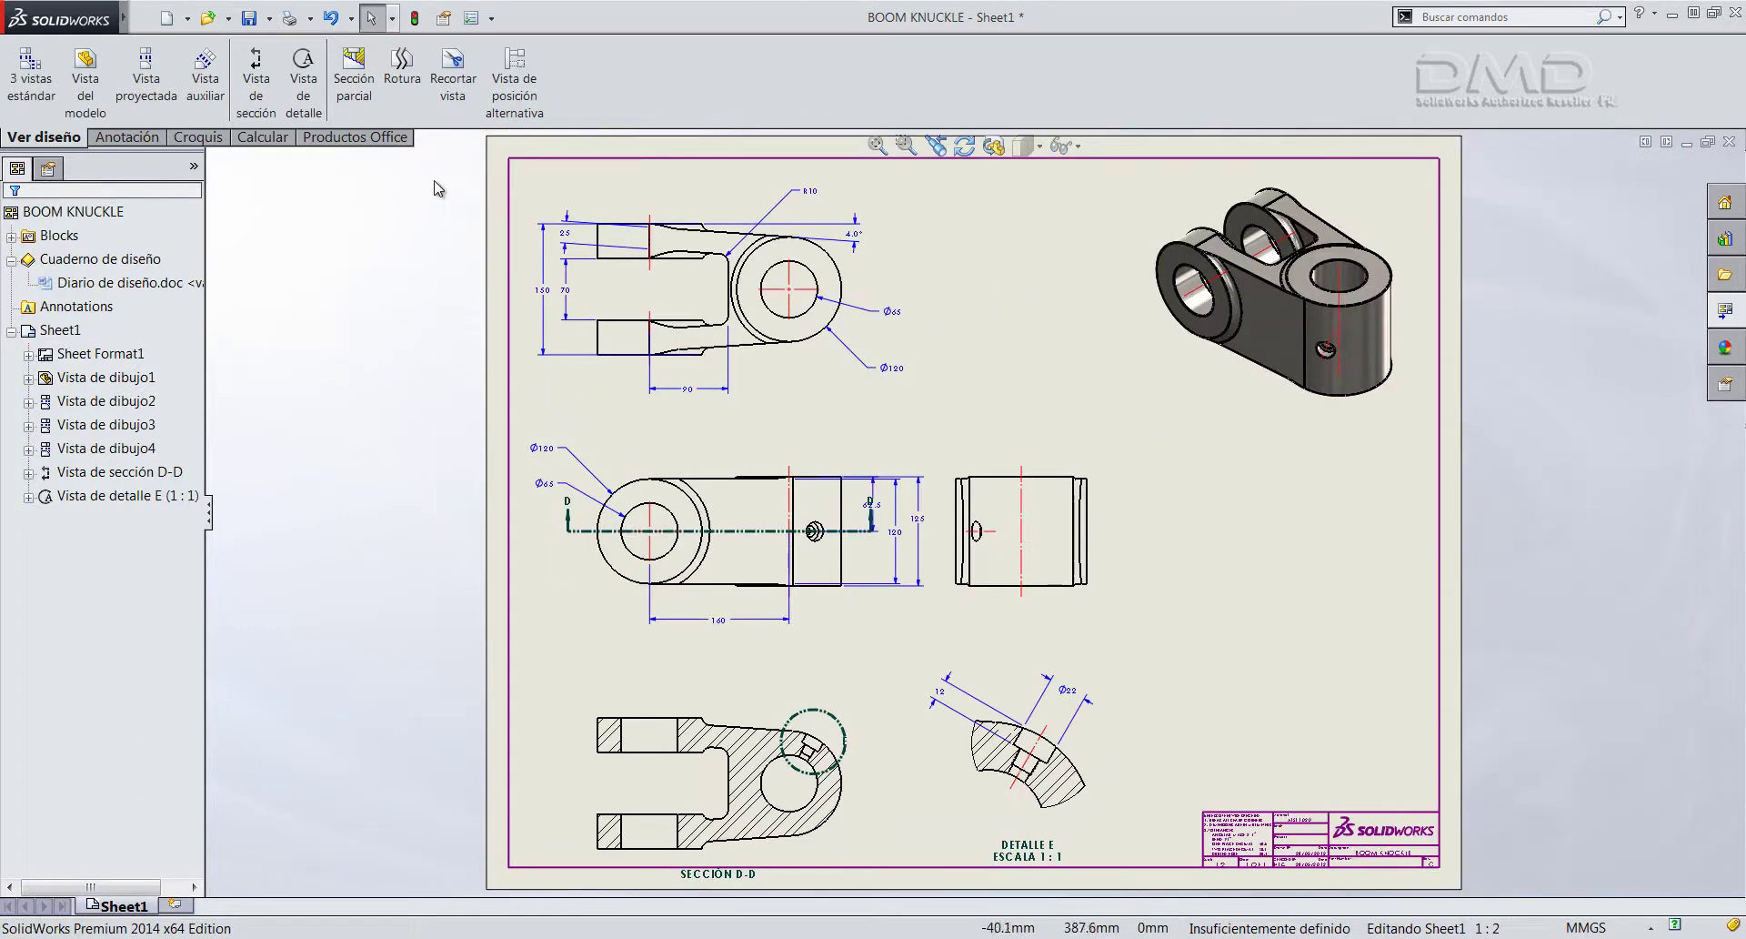
left_click(473, 18)
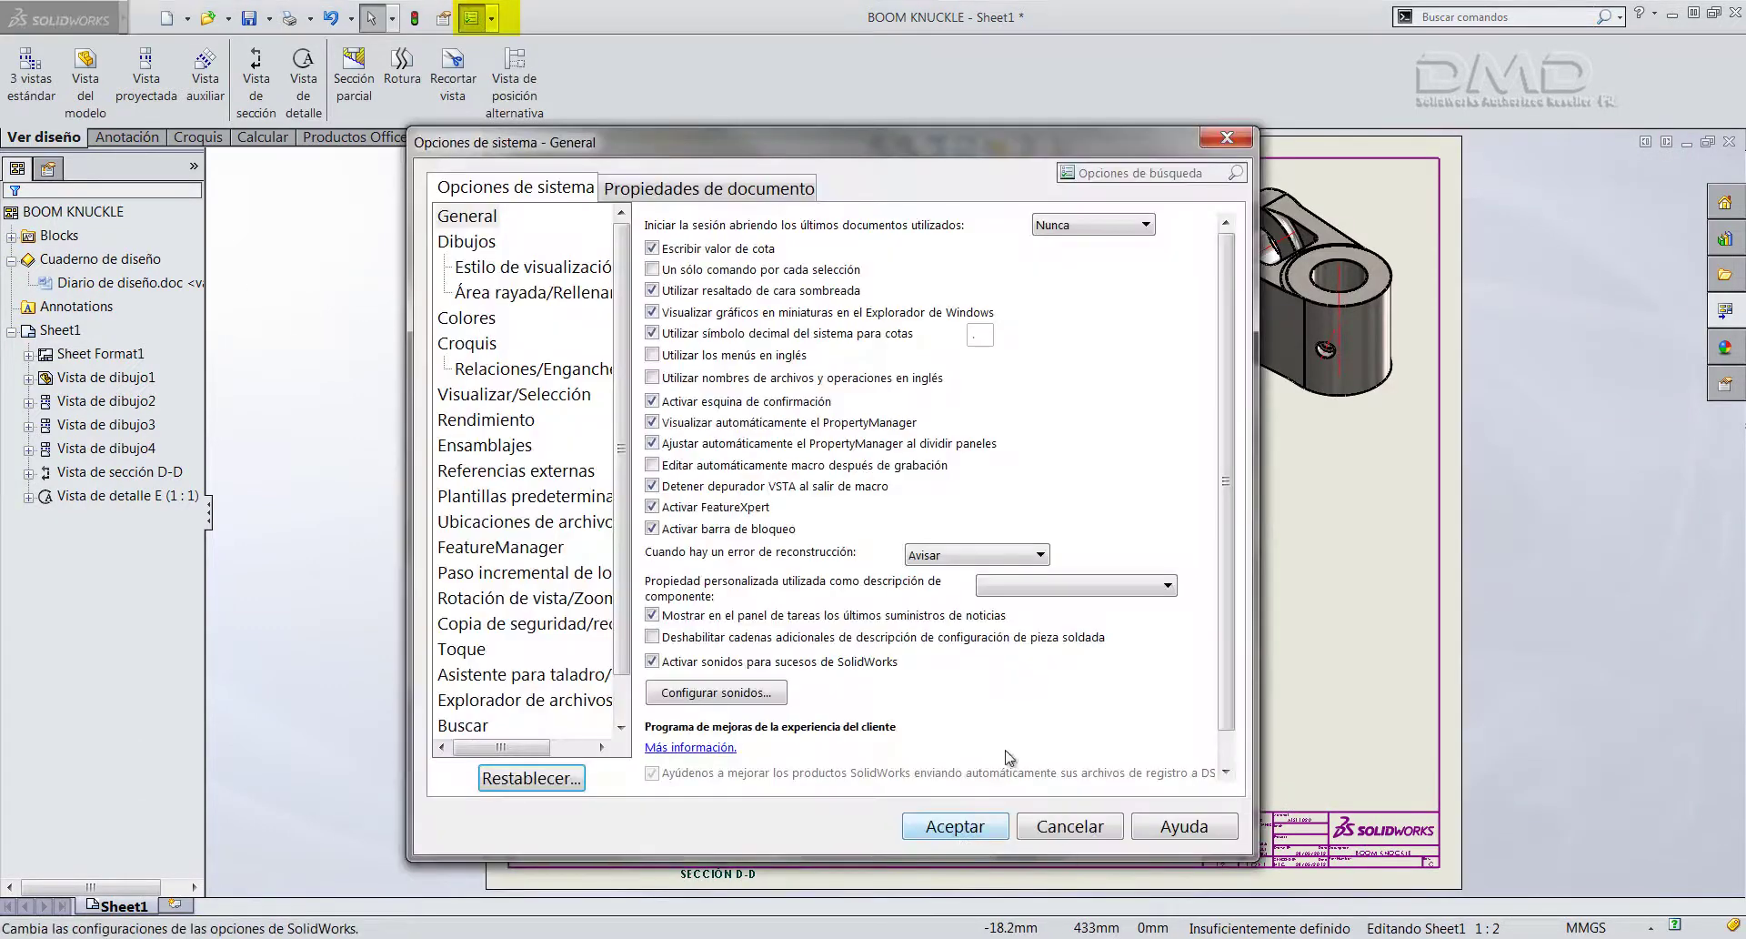
left_click(714, 191)
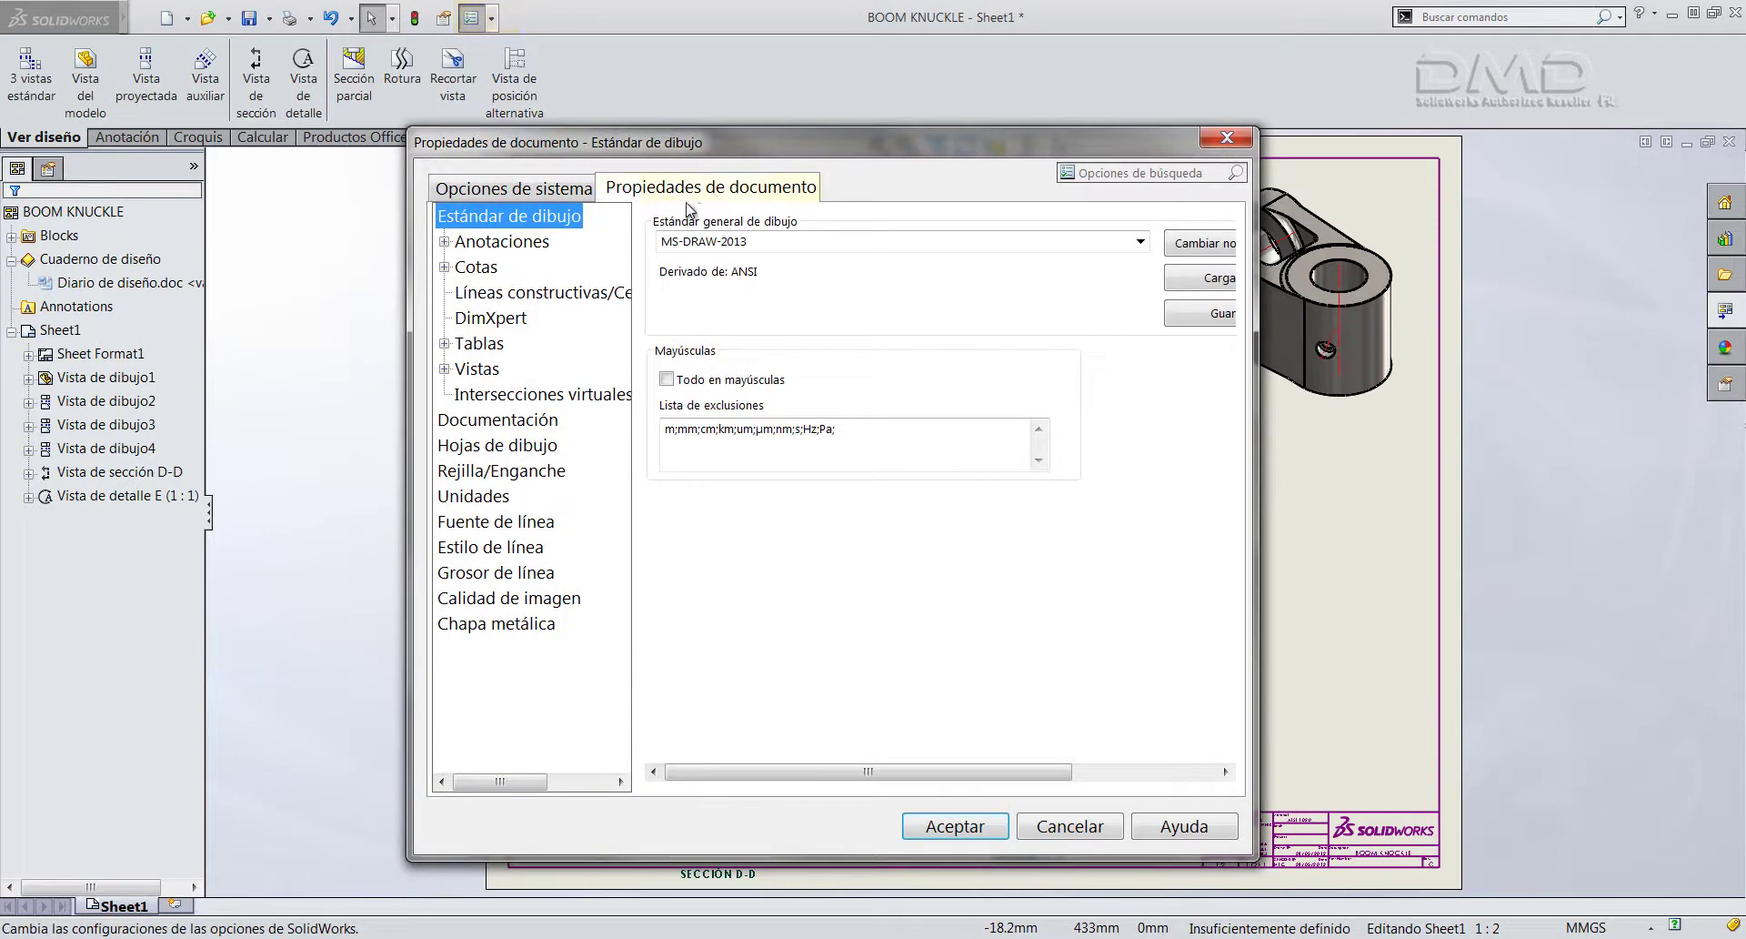
left_click(1140, 243)
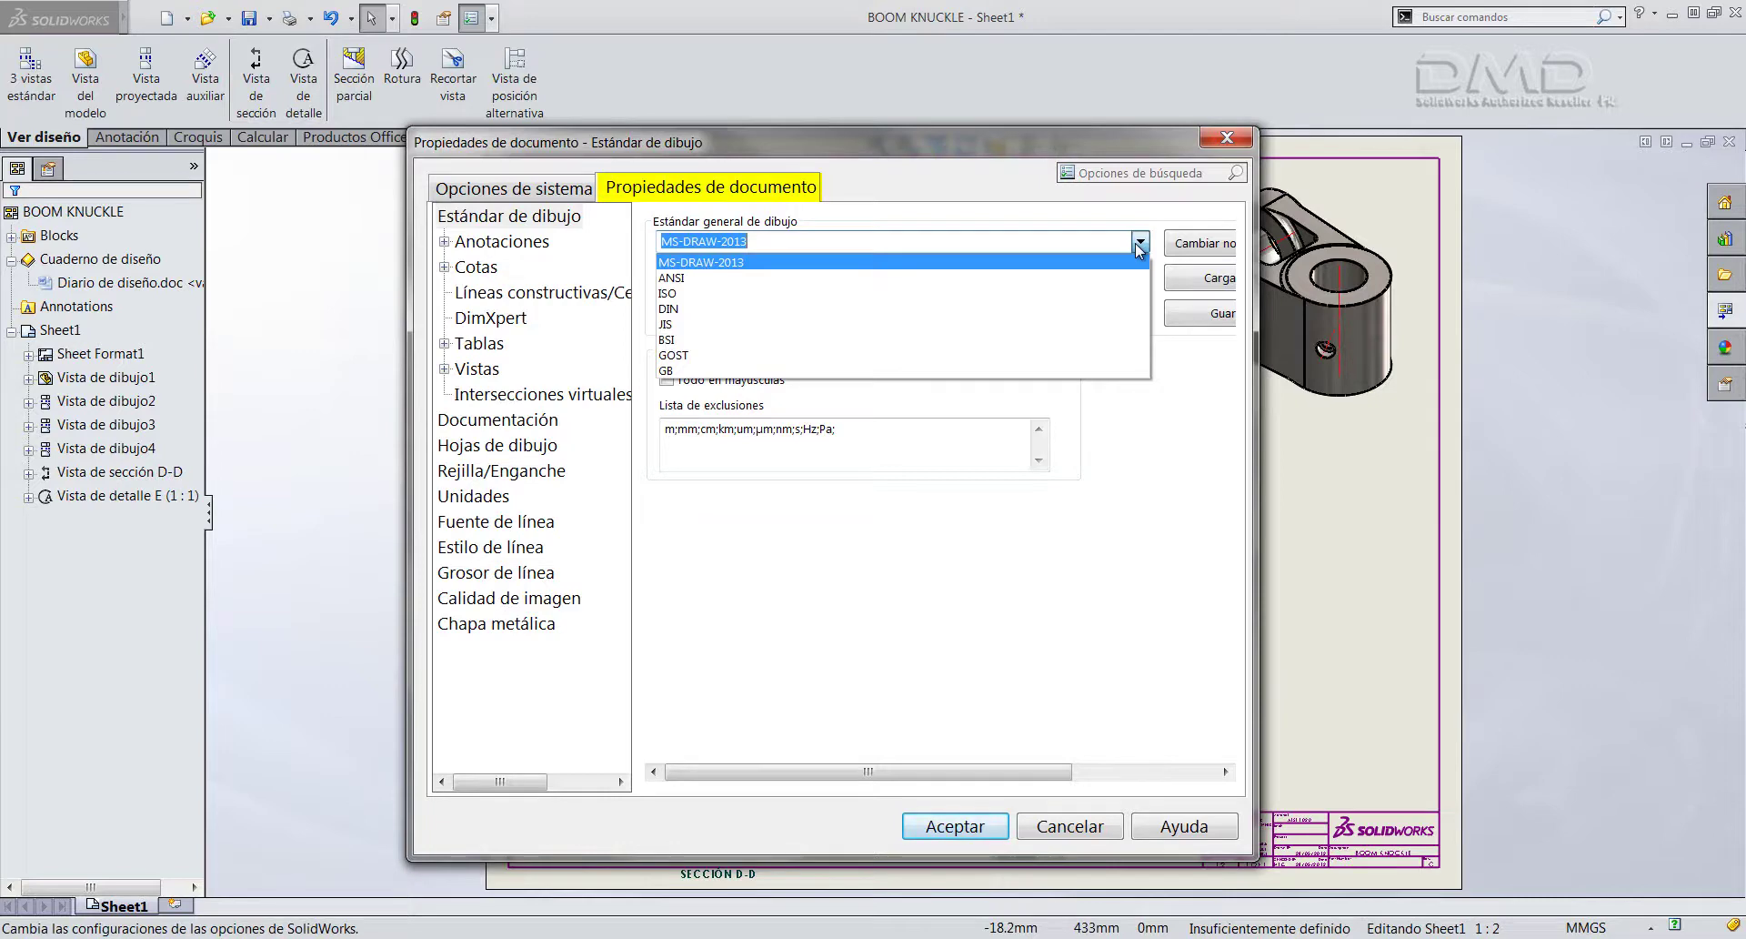
left_click(1140, 244)
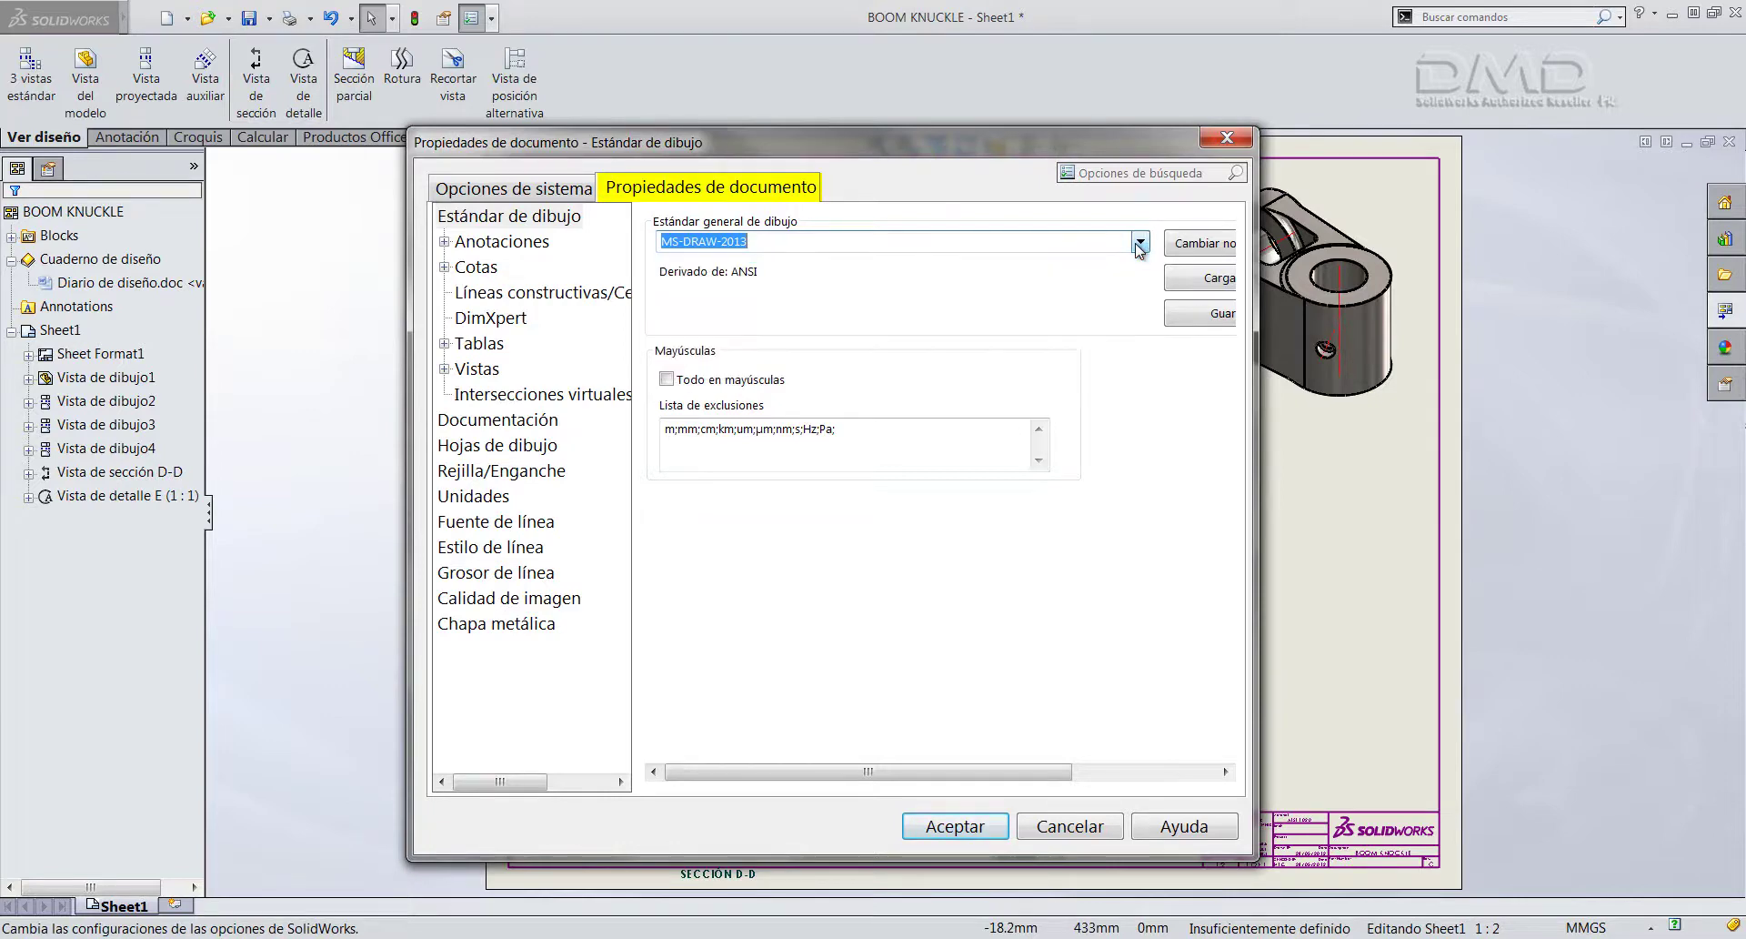
left_click(547, 259)
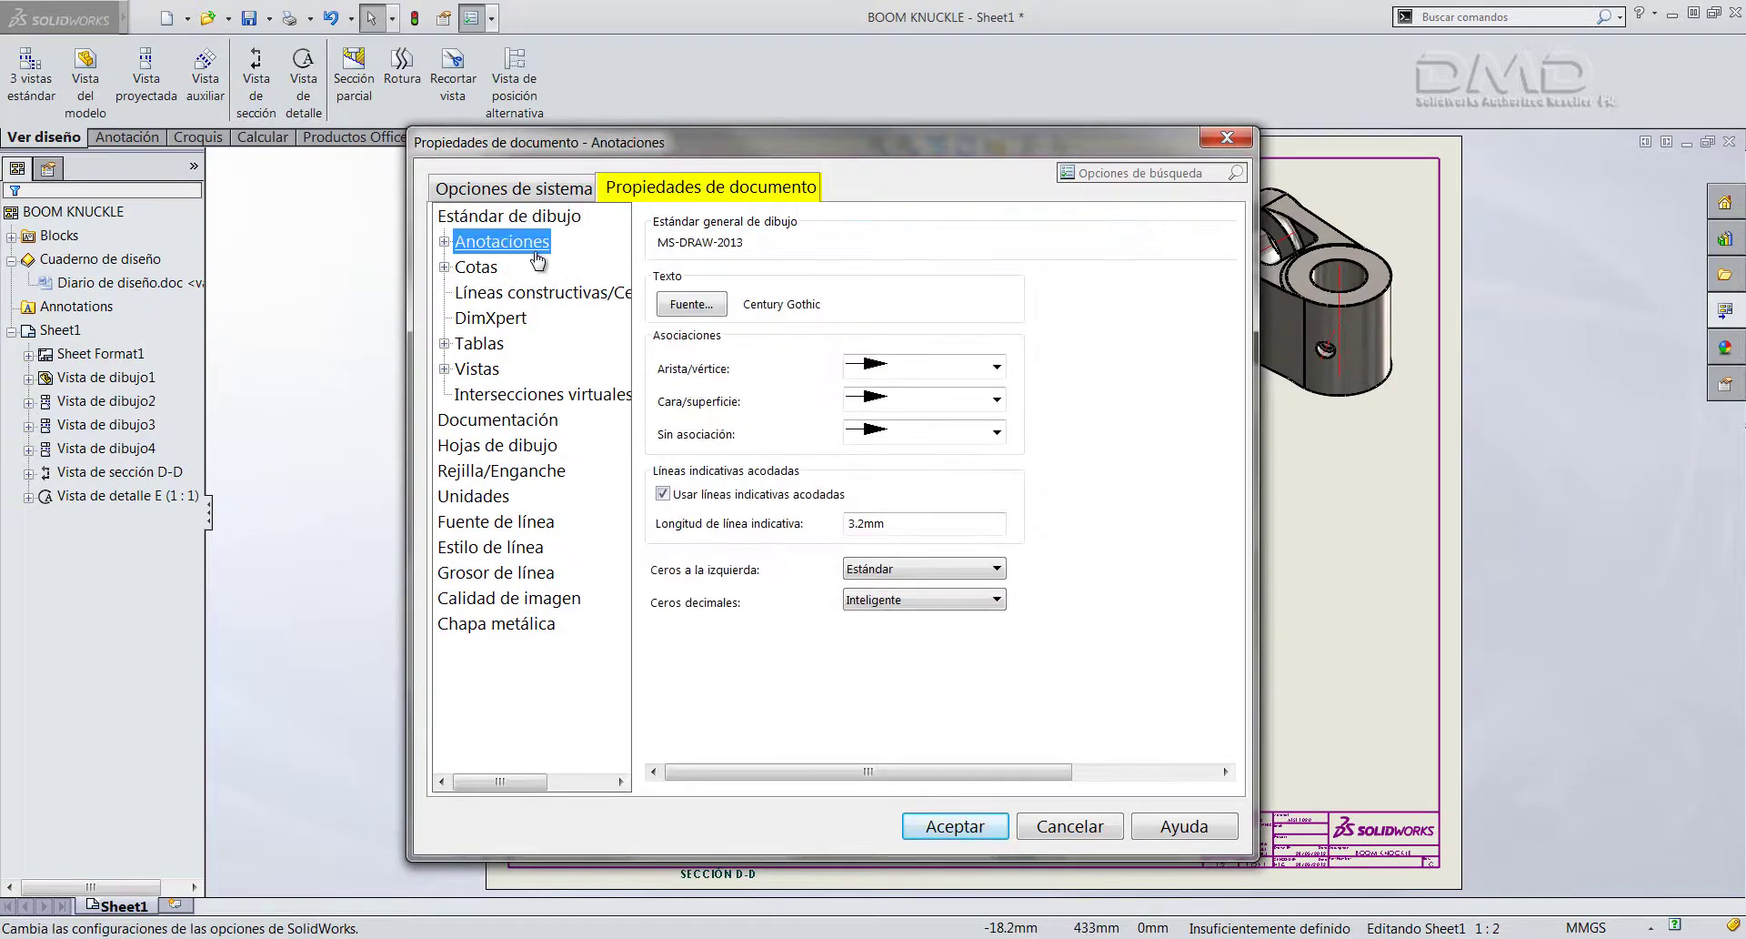
left_click(482, 268)
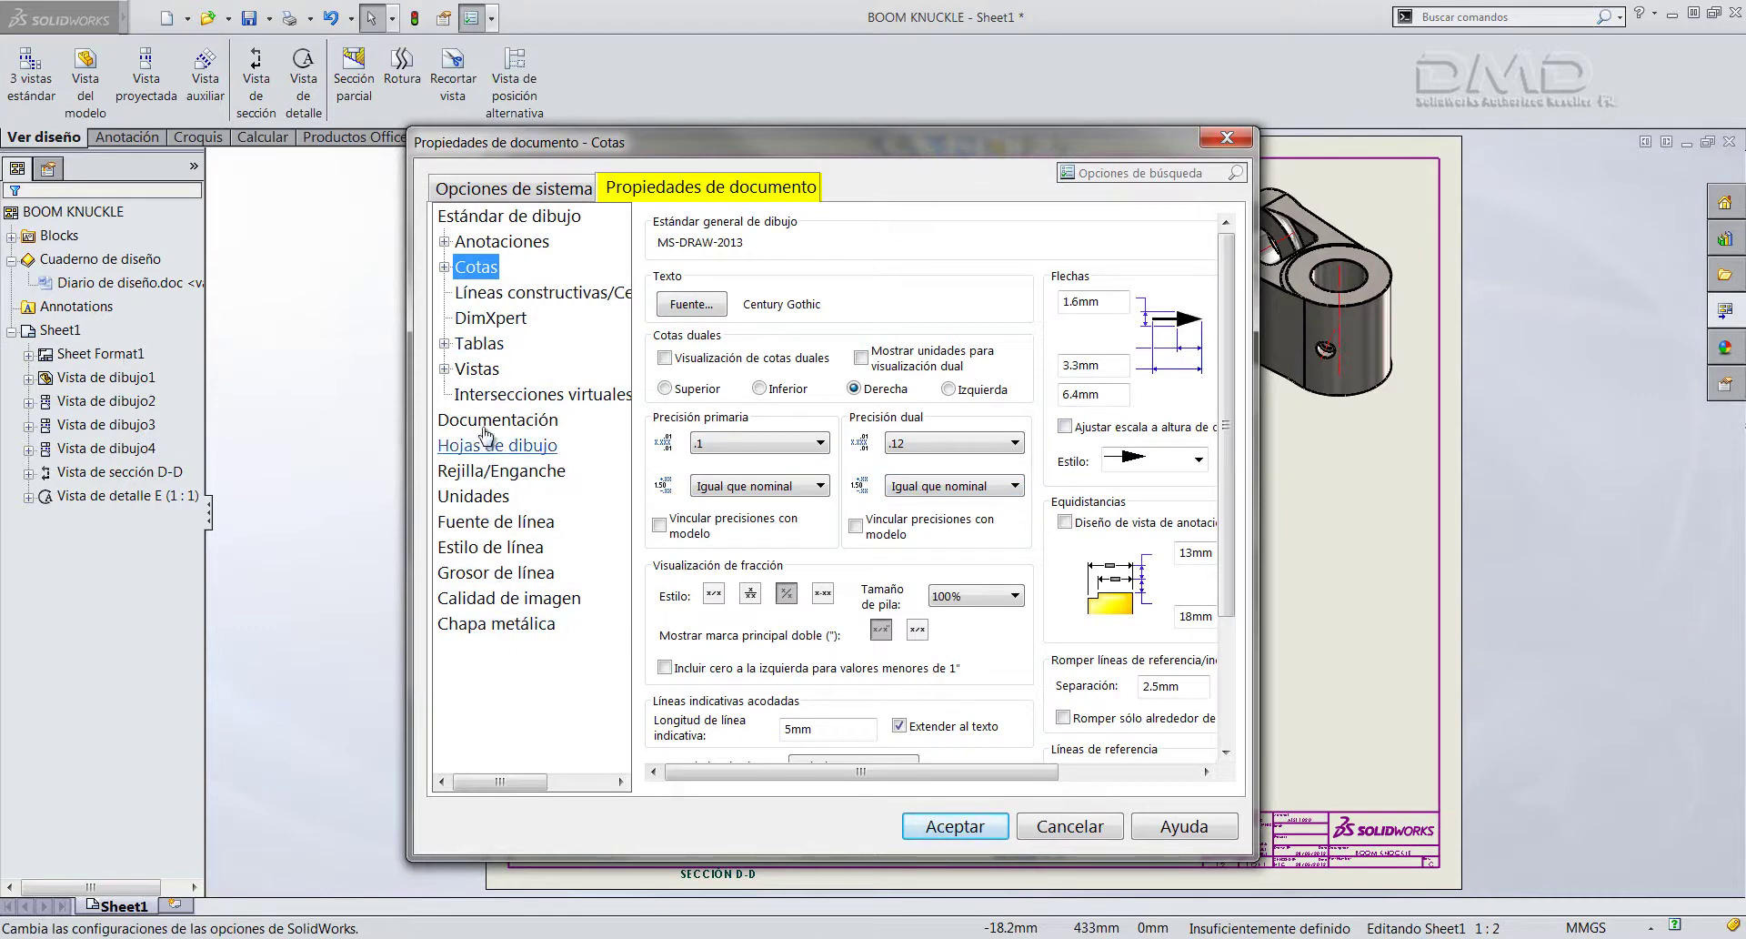
left_click(946, 825)
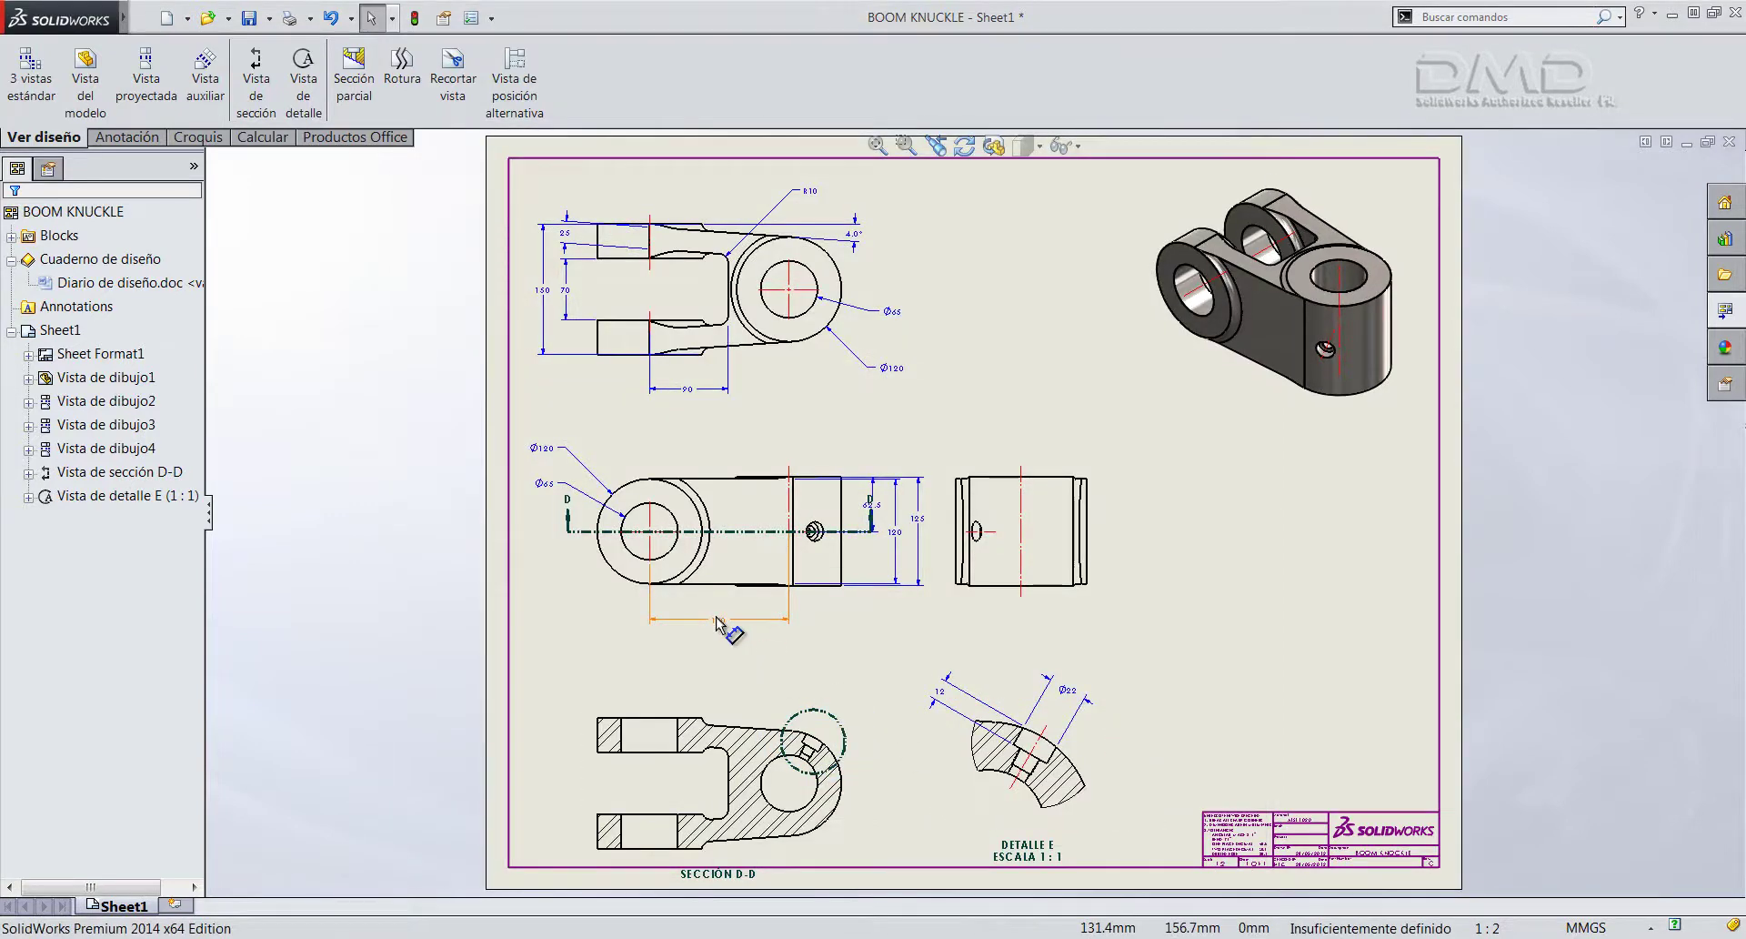